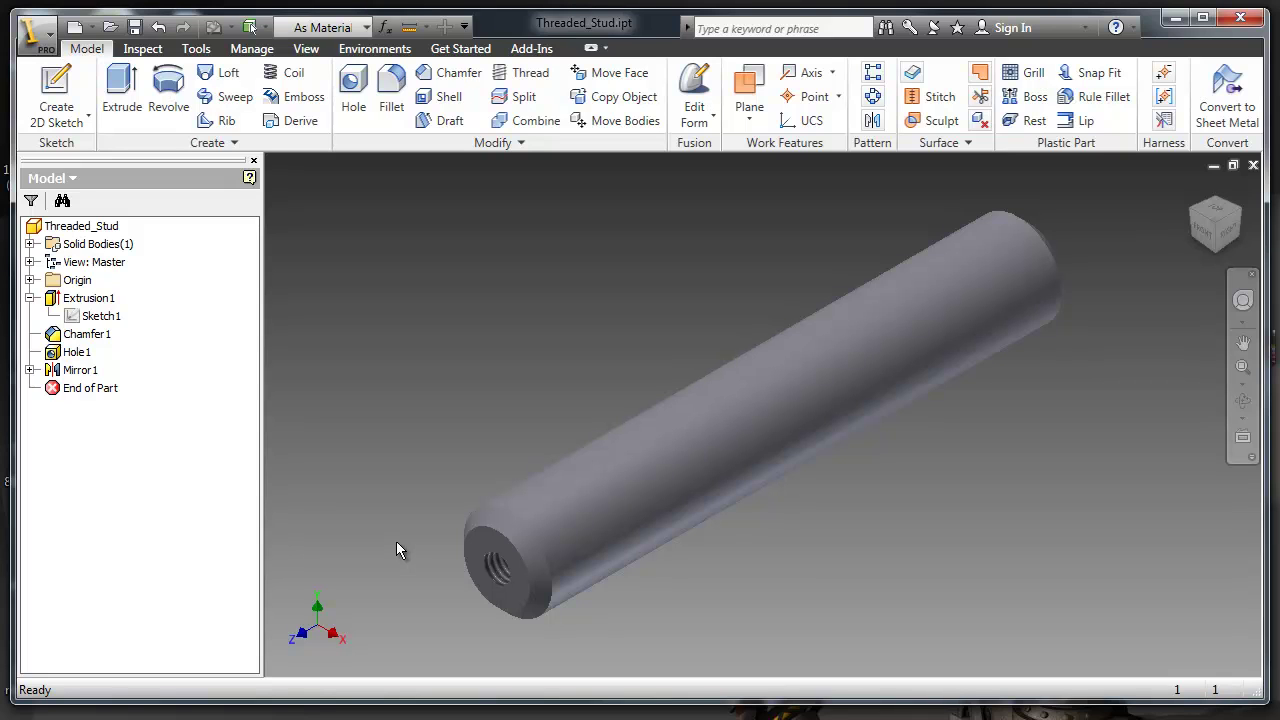
# Step: Edit Sketch1 so the circle's dimension is a named parameter, diameter=1in, and finish the sketch
pyautogui.rightClick(103, 318)
pyautogui.click(170, 368)
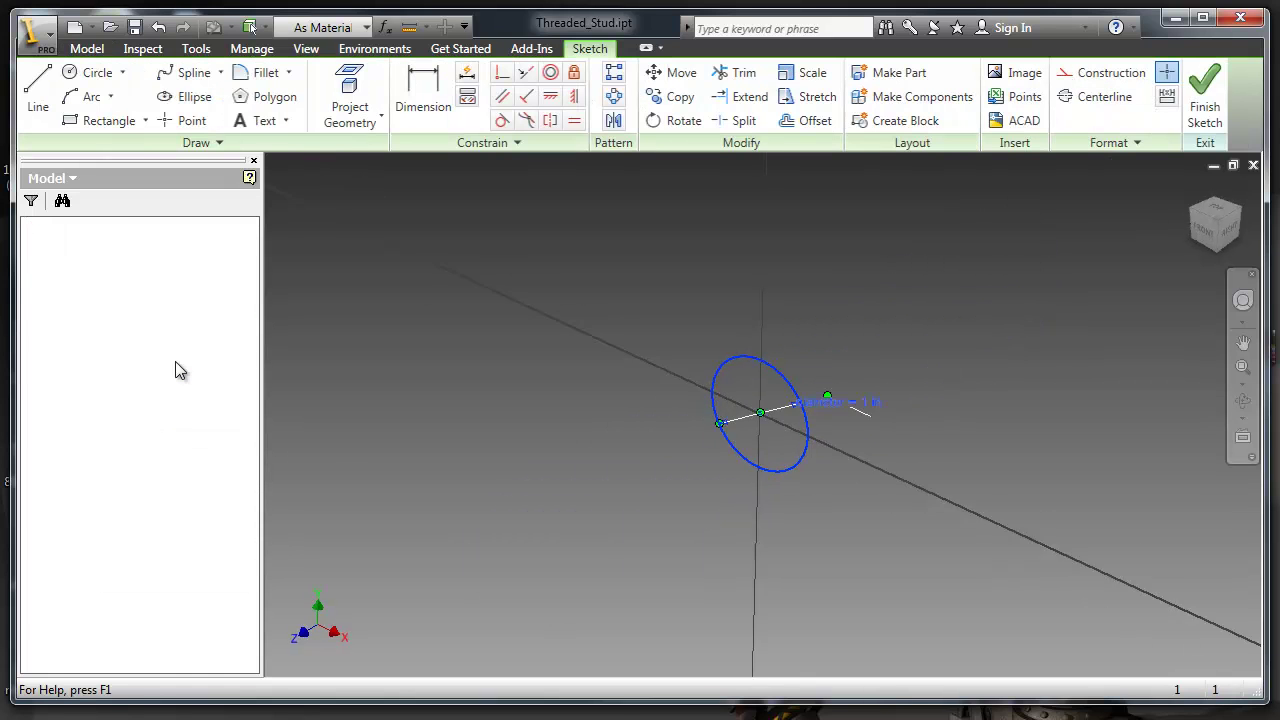
pyautogui.scroll(3, 856, 420)
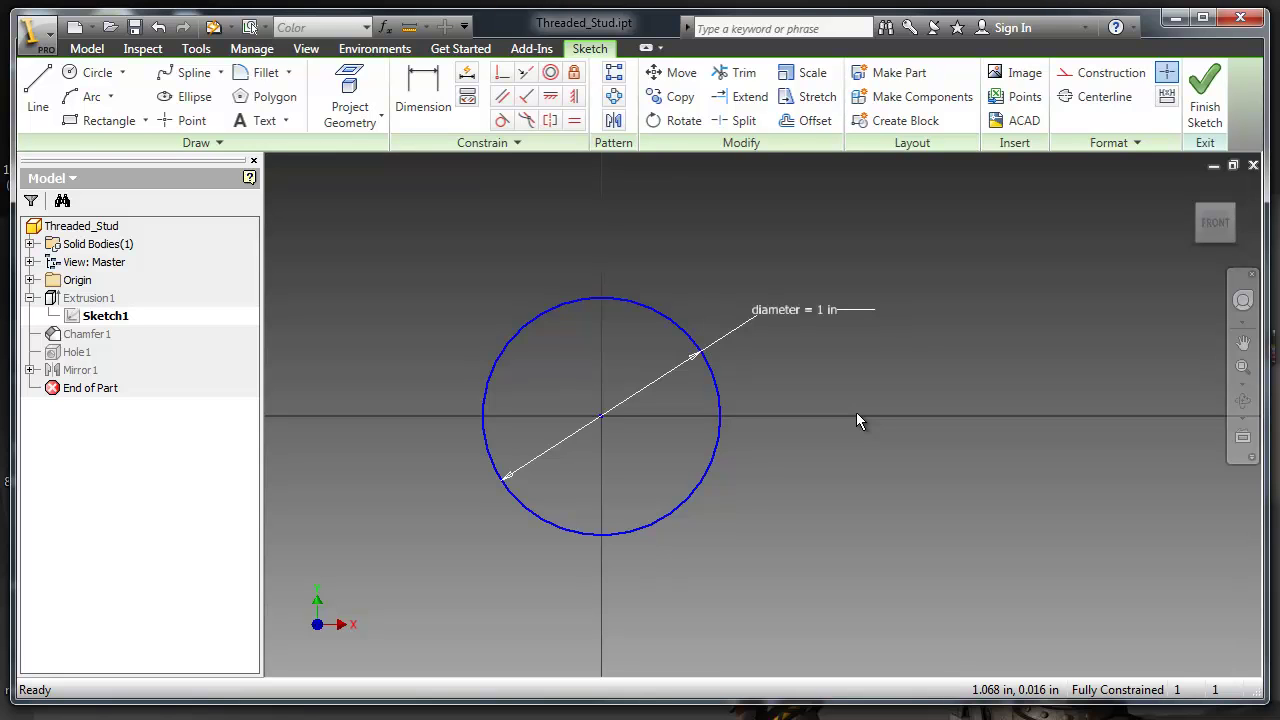
pyautogui.doubleClick(778, 311)
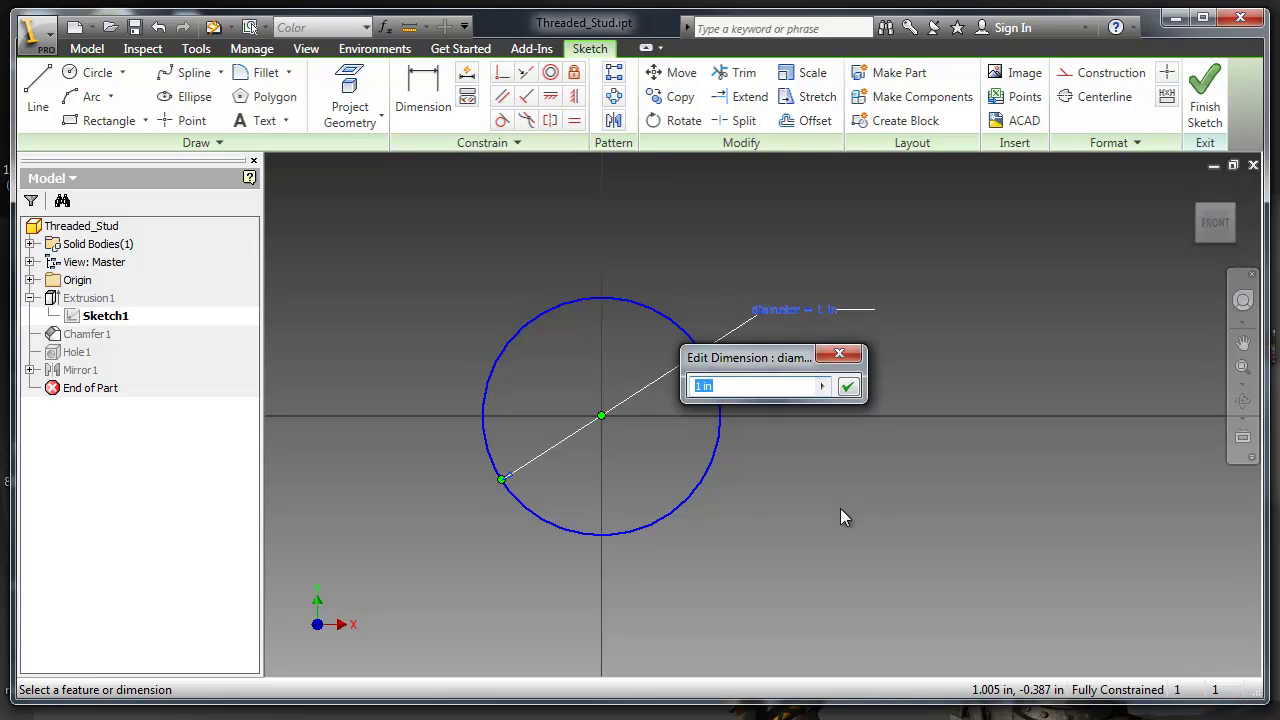
pyautogui.write('diameter=1in')
pyautogui.click(847, 386)
pyautogui.rightClick(834, 385)
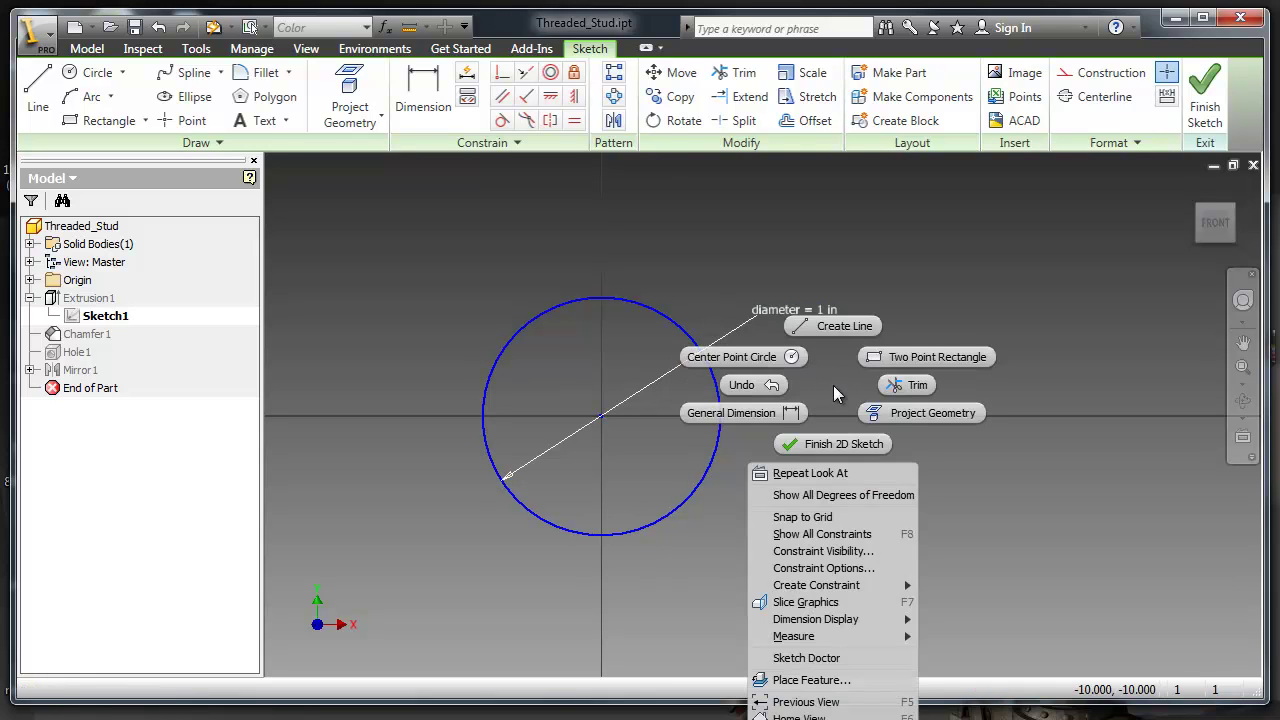
pyautogui.click(831, 444)
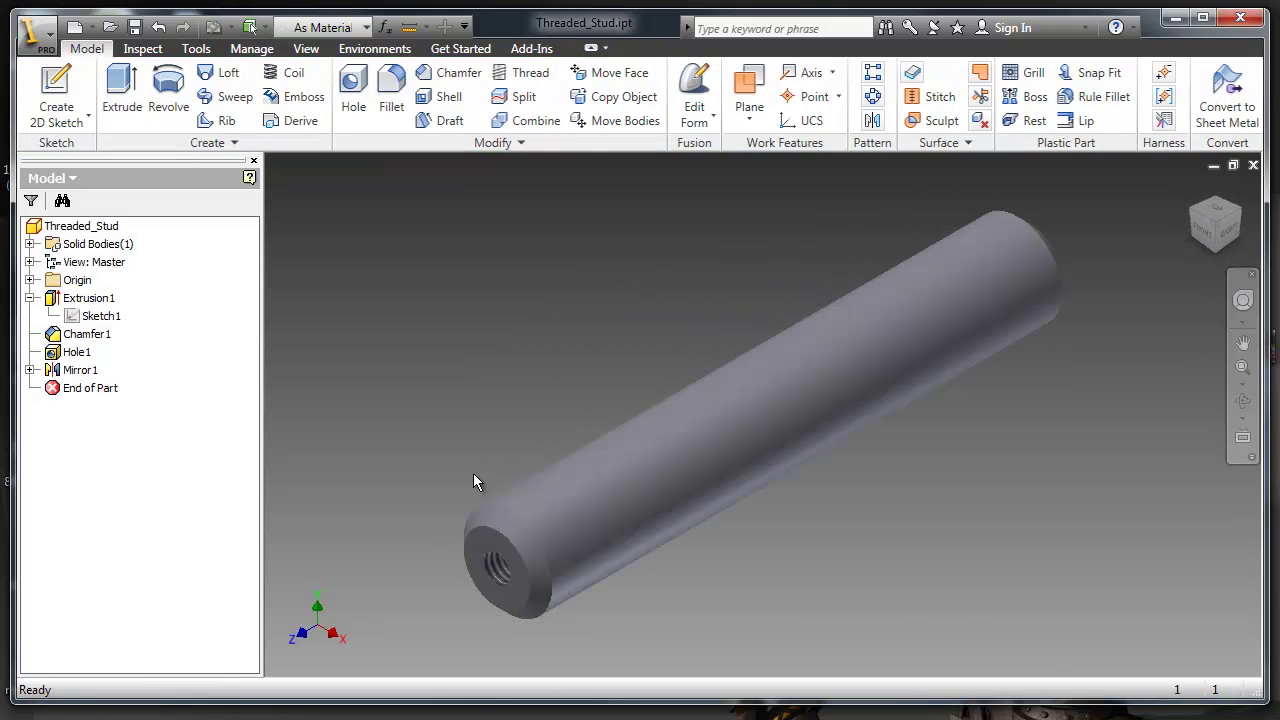
# Step: Edit Extrusion1 and define its distance as the named parameter length=6in
pyautogui.rightClick(92, 300)
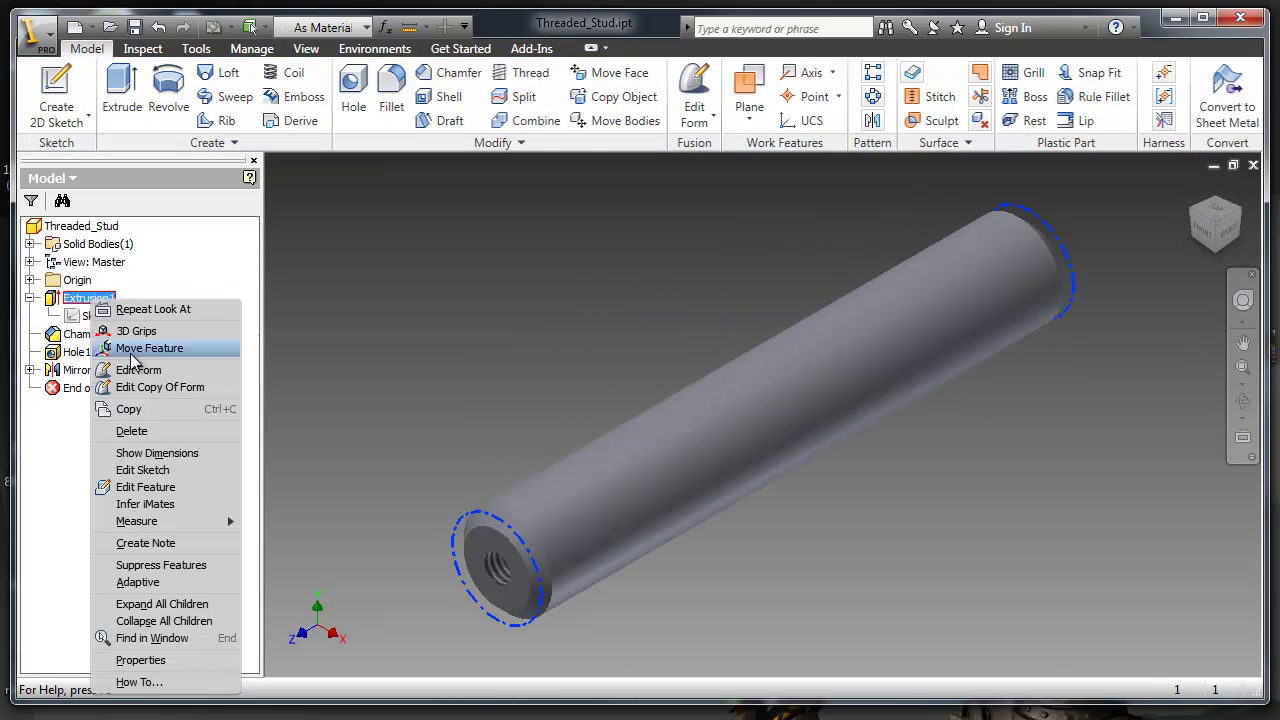
pyautogui.click(160, 487)
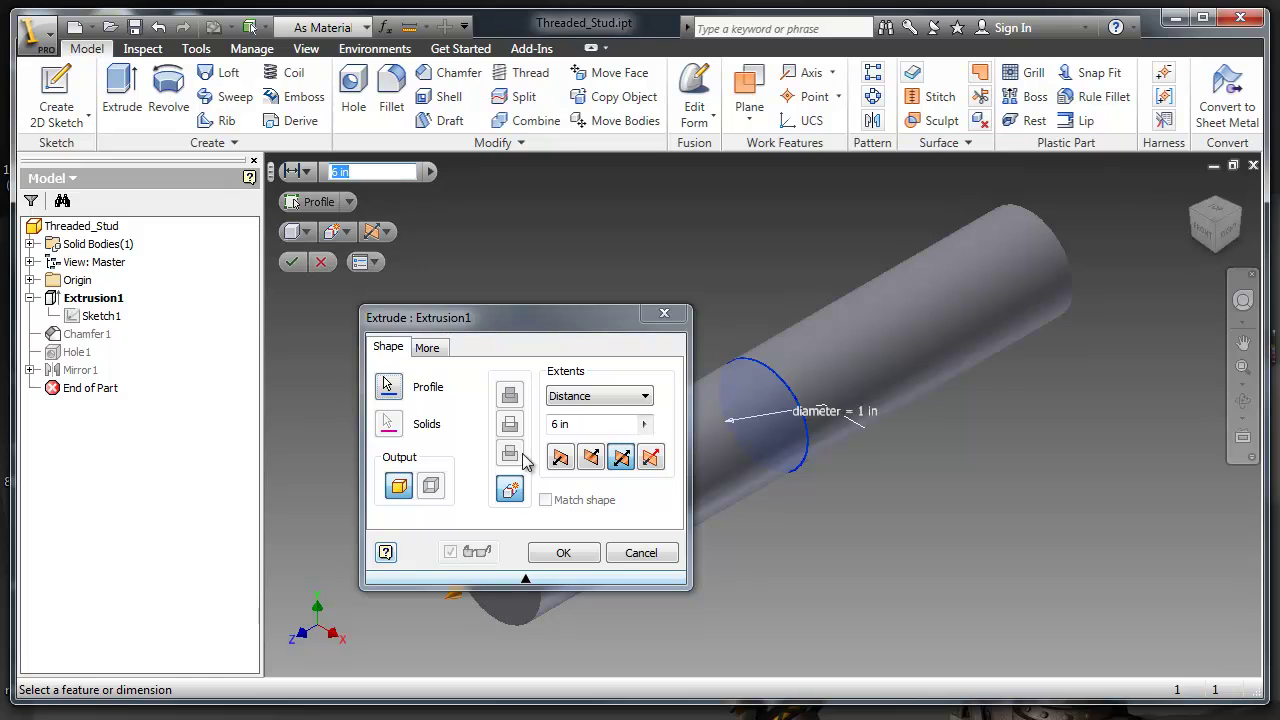
pyautogui.click(579, 426)
pyautogui.press('BackSpace')
pyautogui.press('BackSpace')
pyautogui.press('BackSpace')
pyautogui.press('BackSpace')
pyautogui.write('length=6in')
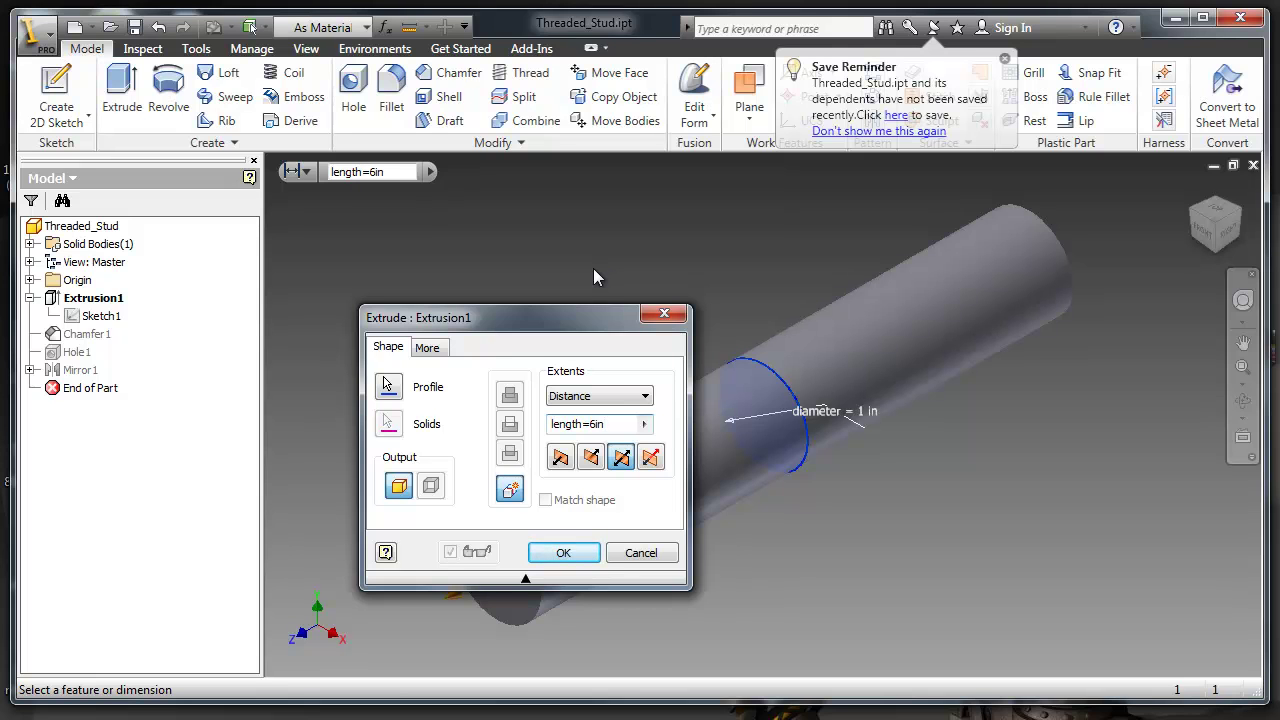
pyautogui.click(566, 555)
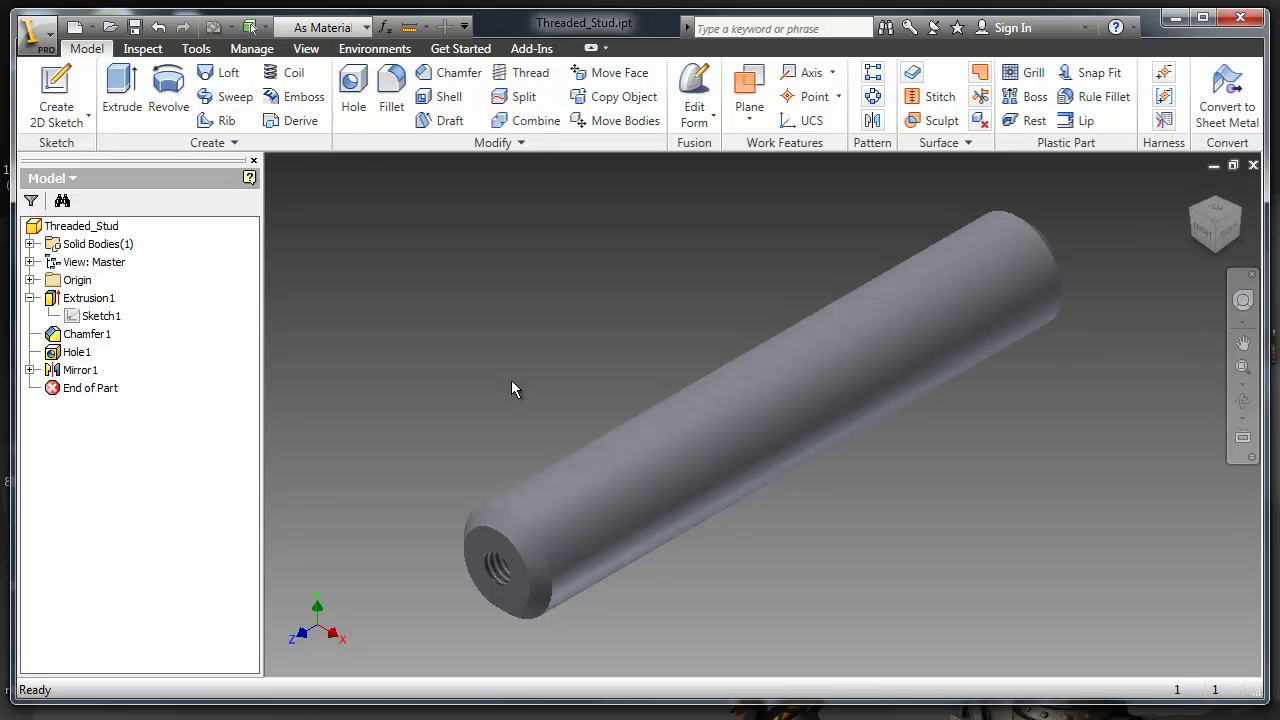
# Step: Start creating an iPart from the stud and expand the Chamfer1 parameters in the iPart author
pyautogui.click(258, 48)
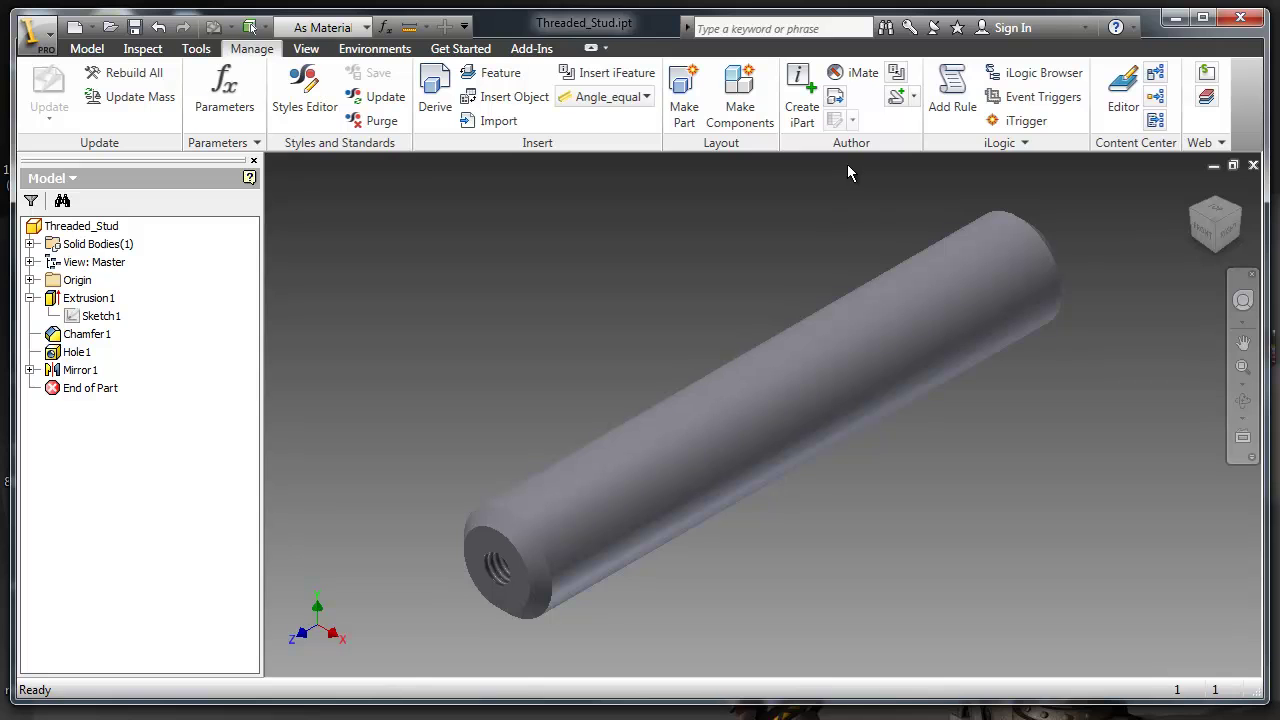
pyautogui.click(803, 110)
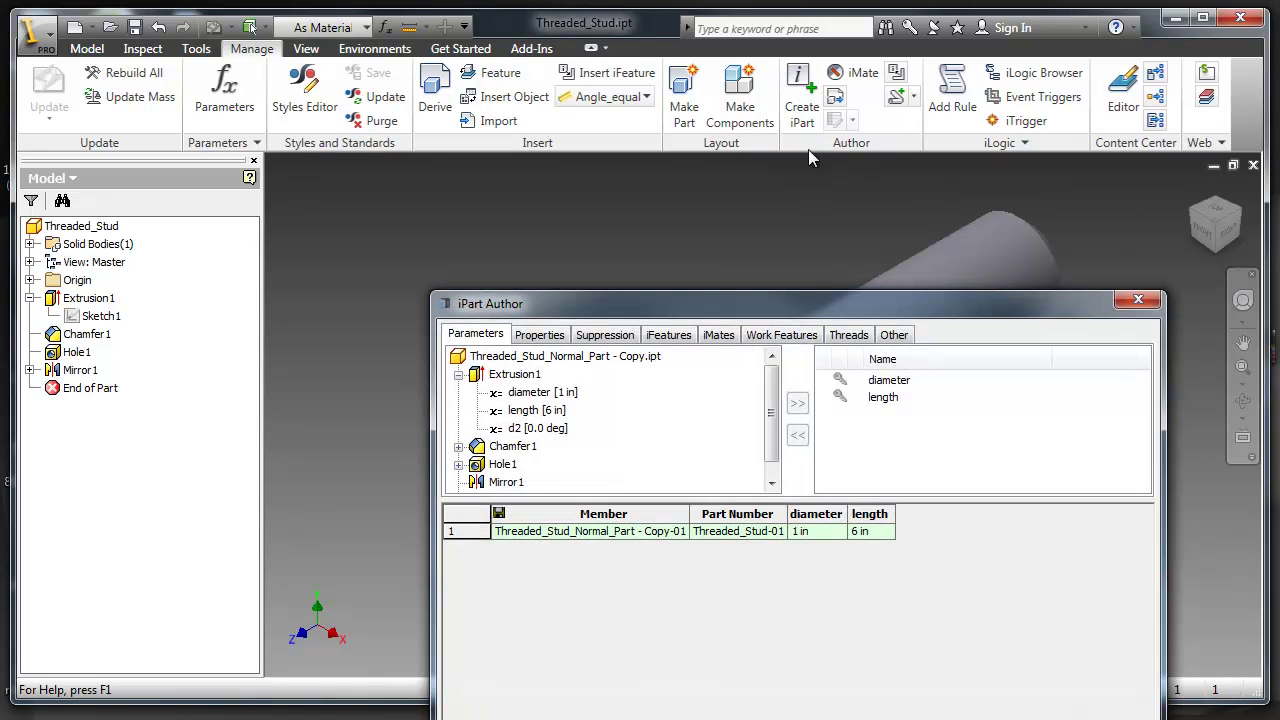
pyautogui.moveTo(806, 305); pyautogui.dragTo(723, 171)
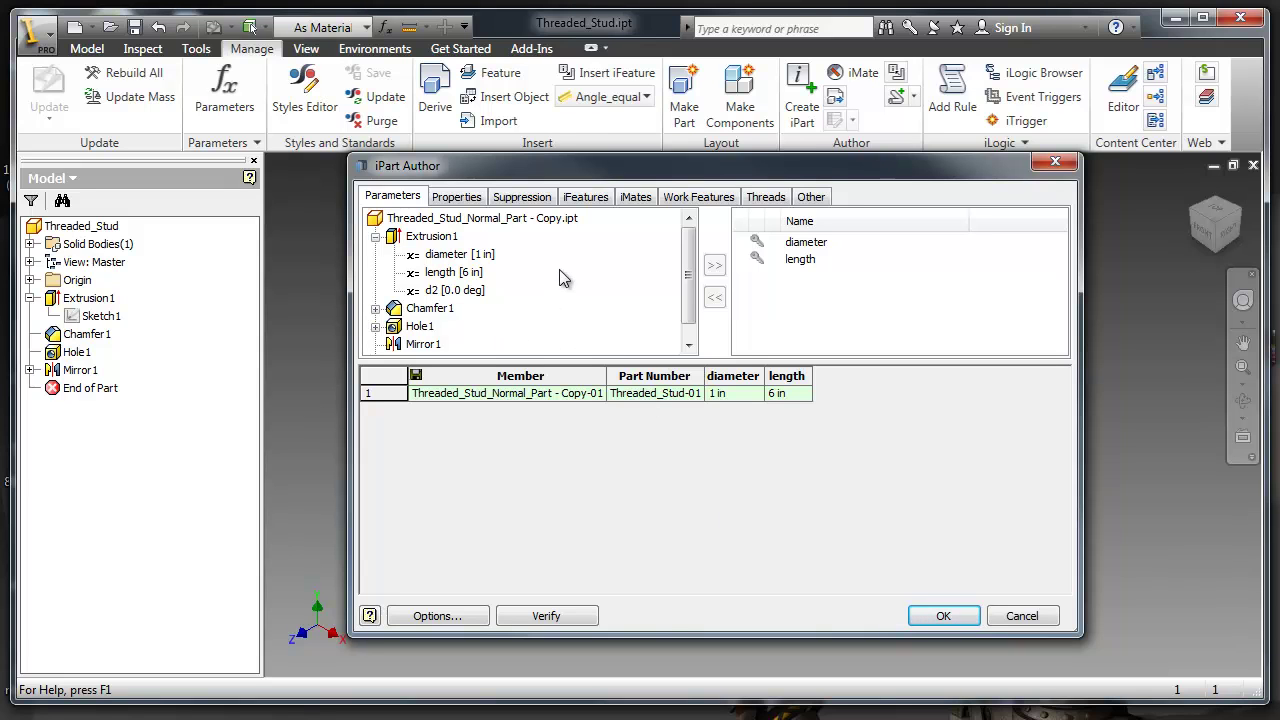
pyautogui.moveTo(690, 272); pyautogui.dragTo(690, 282)
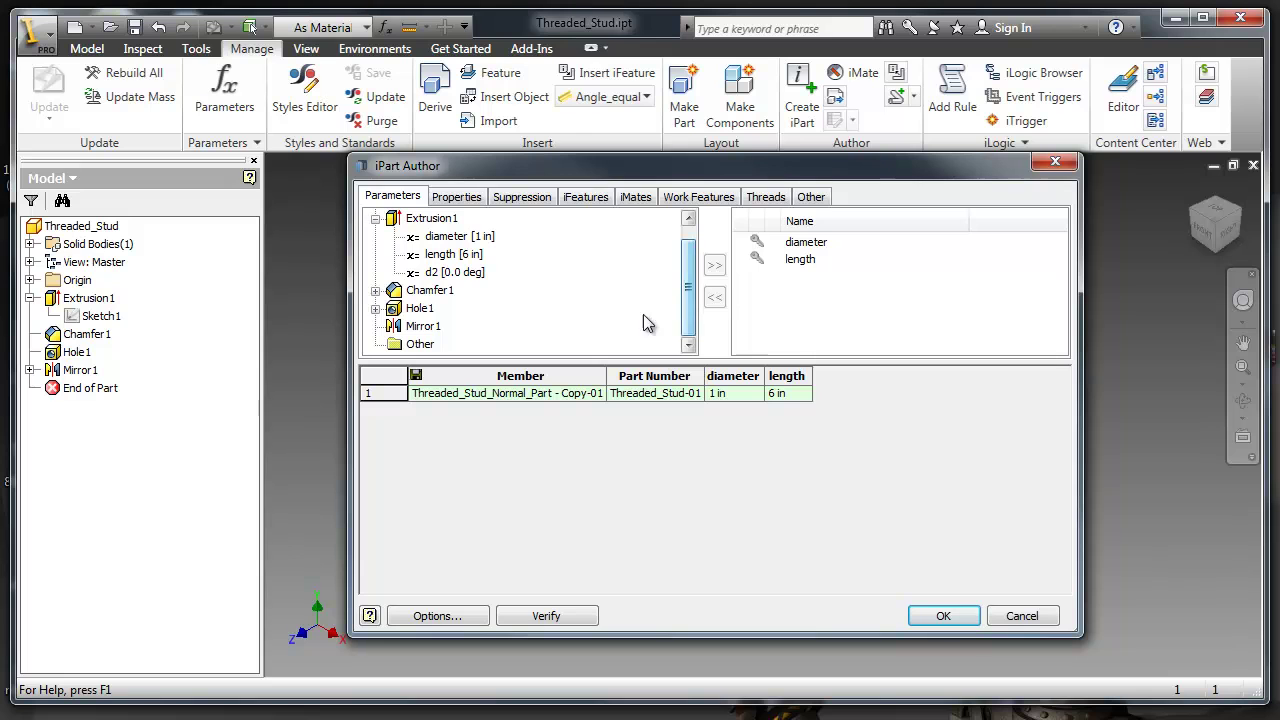
pyautogui.click(376, 290)
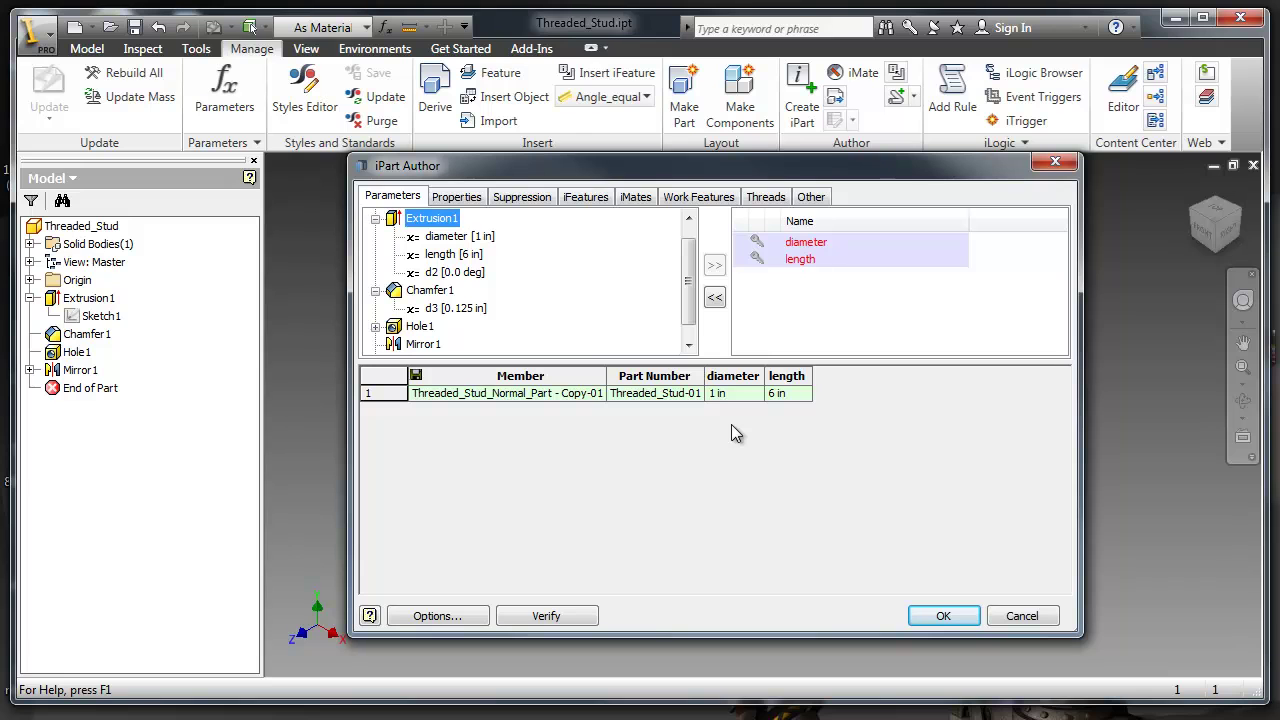
# Step: Insert five more member rows in the iPart table to make six members
pyautogui.click(397, 398)
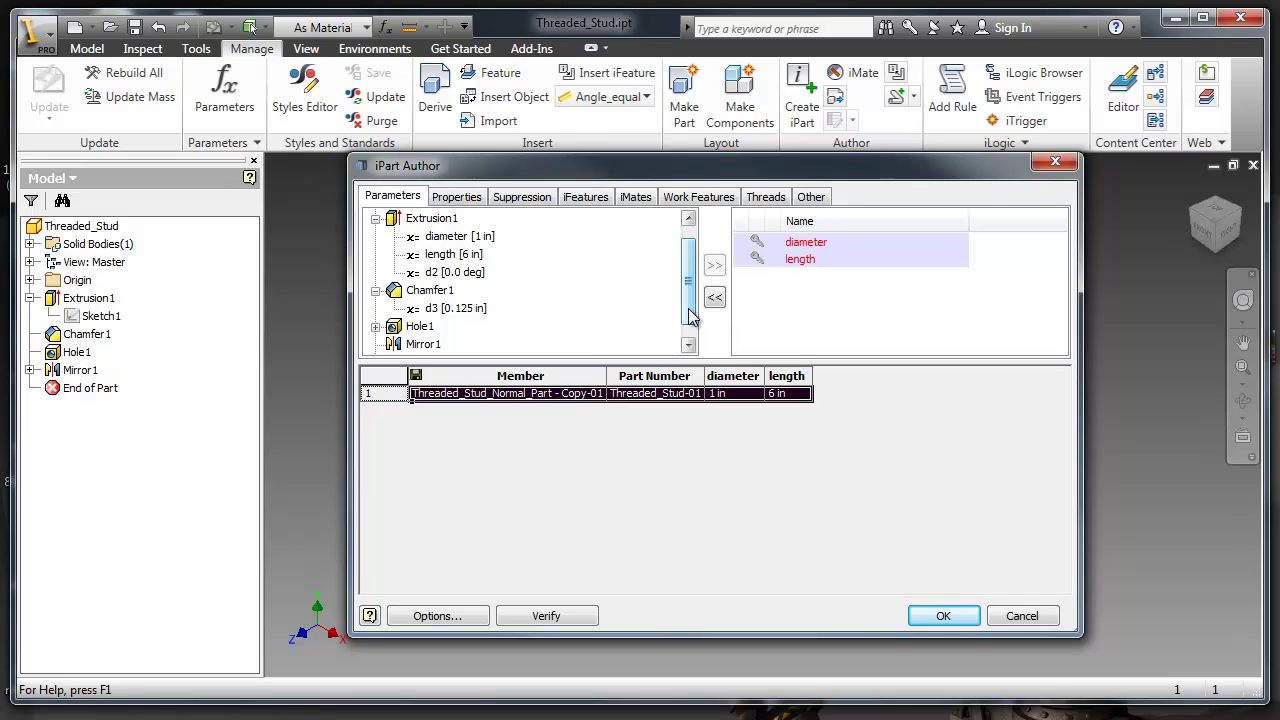
pyautogui.rightClick(404, 398)
pyautogui.click(445, 410)
pyautogui.rightClick(370, 412)
pyautogui.click(385, 423)
pyautogui.rightClick(377, 432)
pyautogui.click(386, 445)
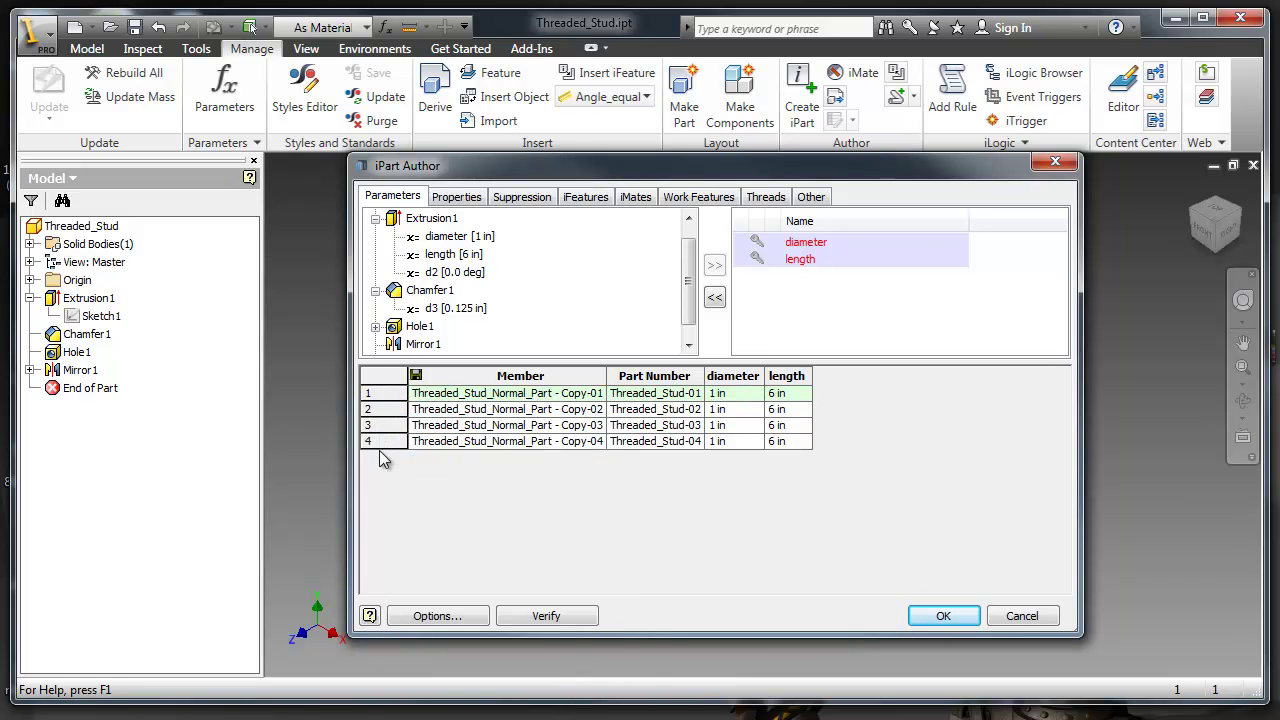
pyautogui.rightClick(375, 441)
pyautogui.click(420, 453)
pyautogui.rightClick(375, 457)
pyautogui.click(415, 474)
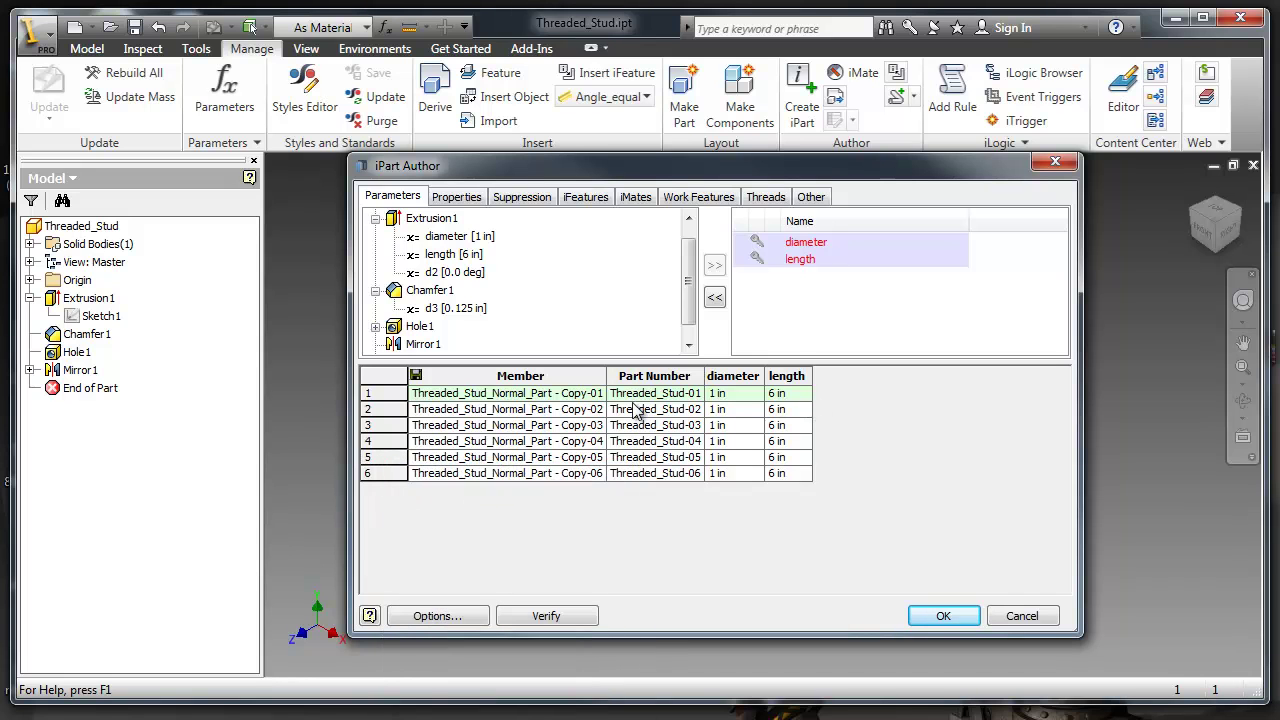
# Step: Add the chamfer distance d3 as an iPart table column and remove it again
pyautogui.click(455, 254)
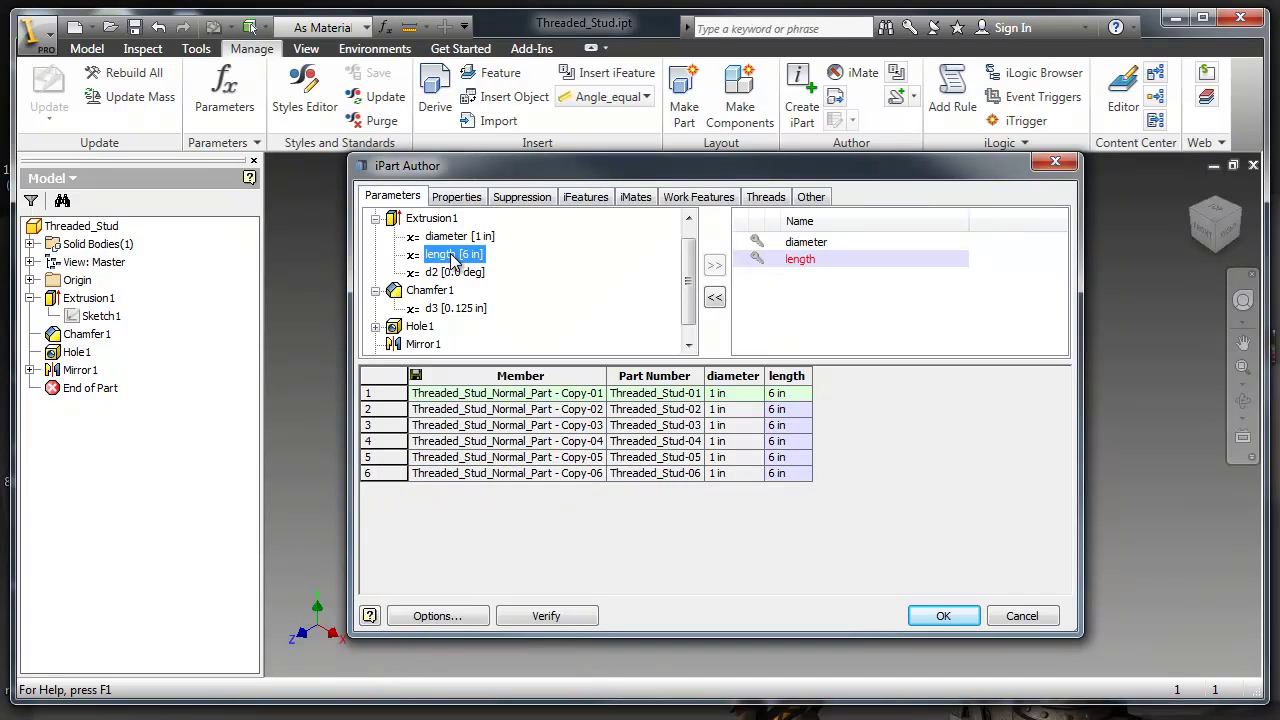
pyautogui.click(465, 308)
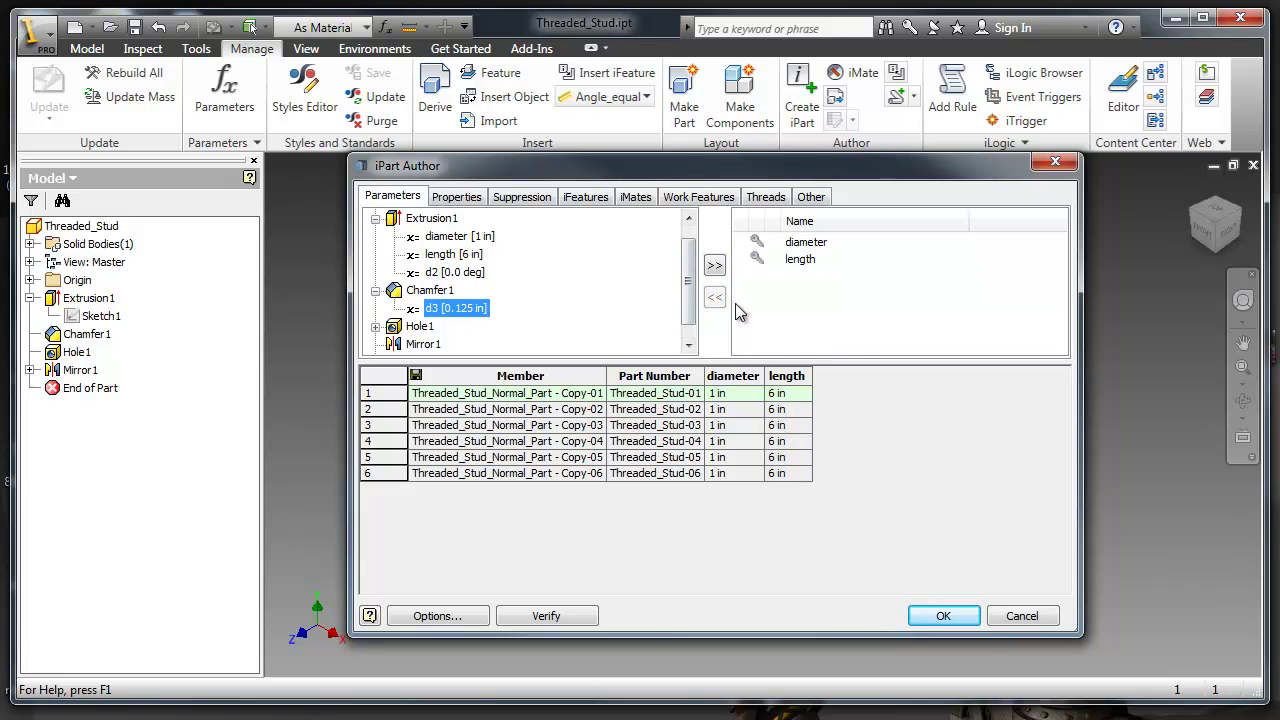
pyautogui.click(714, 265)
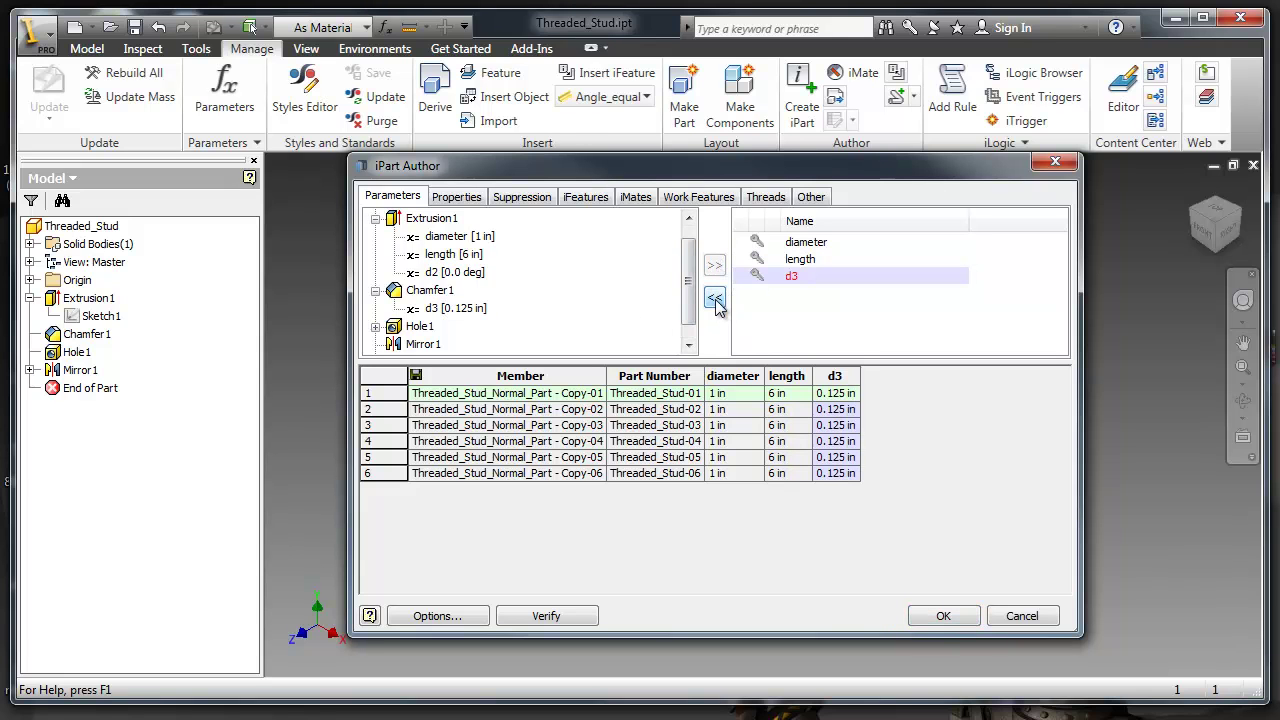
pyautogui.click(715, 300)
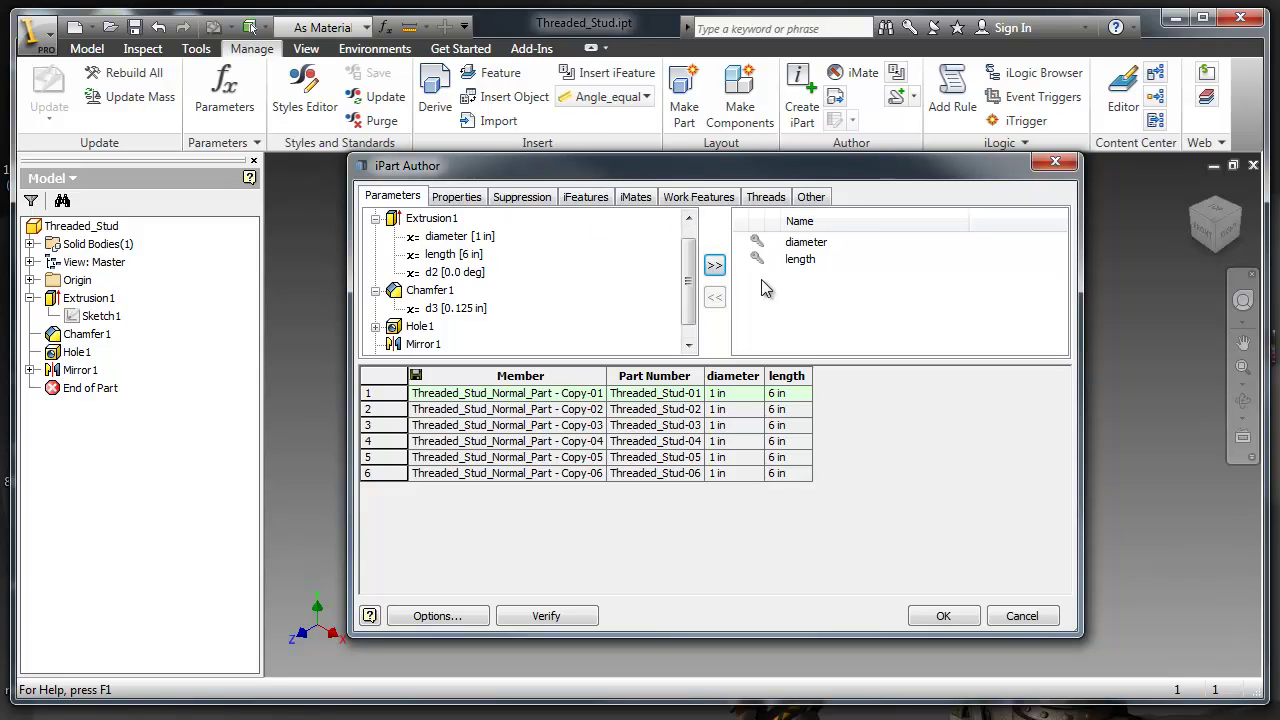
# Step: Add the Hole1 thread designation as an iPart table column and remove it again
pyautogui.click(765, 197)
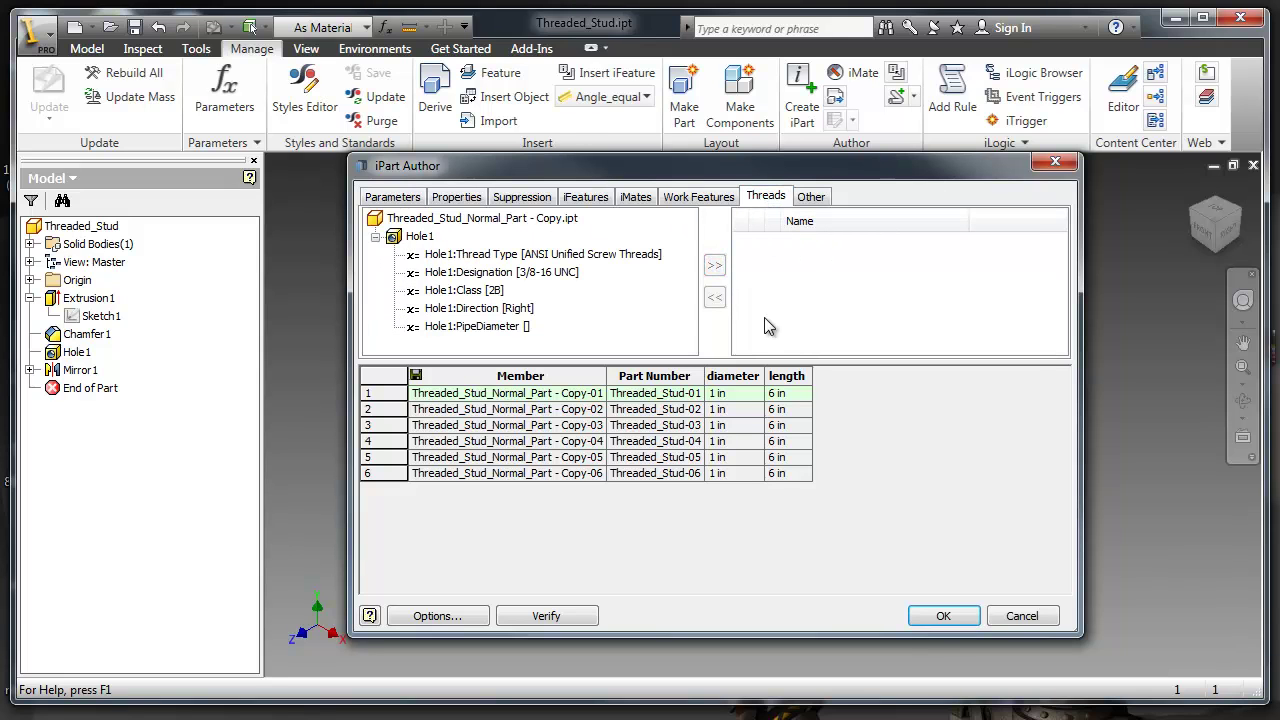
pyautogui.click(570, 272)
pyautogui.click(715, 265)
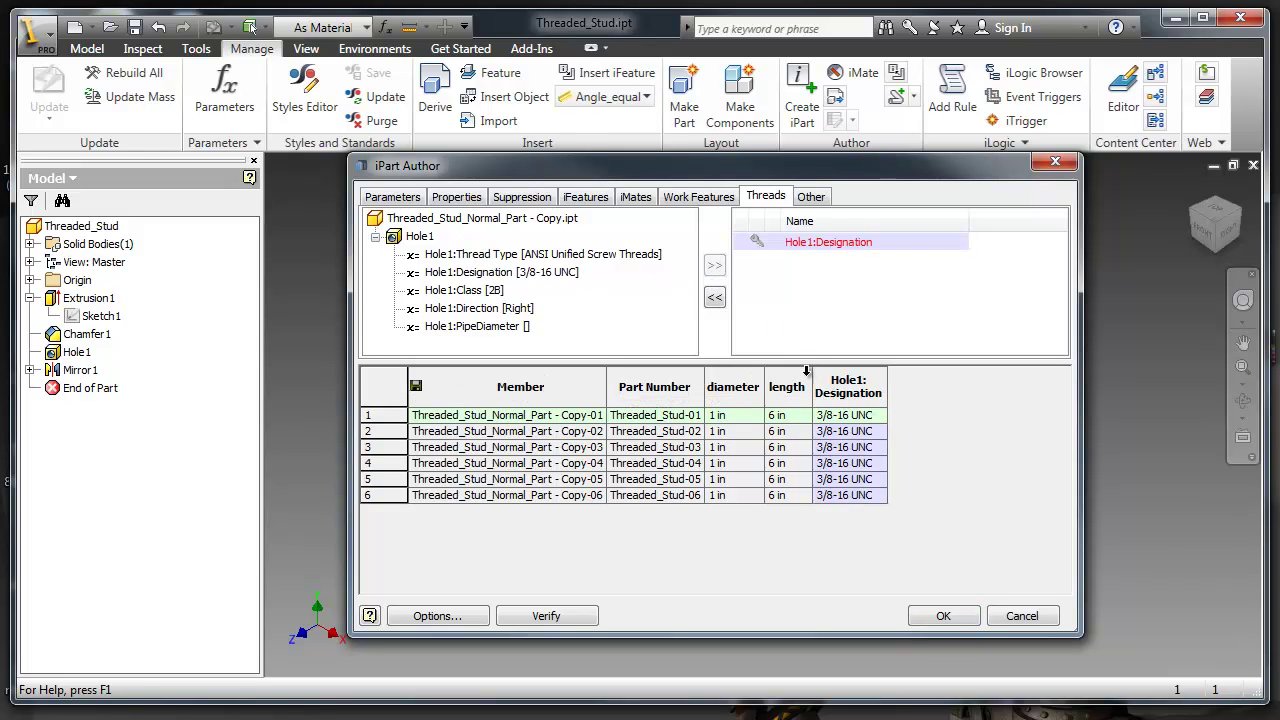
pyautogui.click(714, 298)
# Step: Add the physical Material property as an iPart table column and remove it again
pyautogui.click(456, 196)
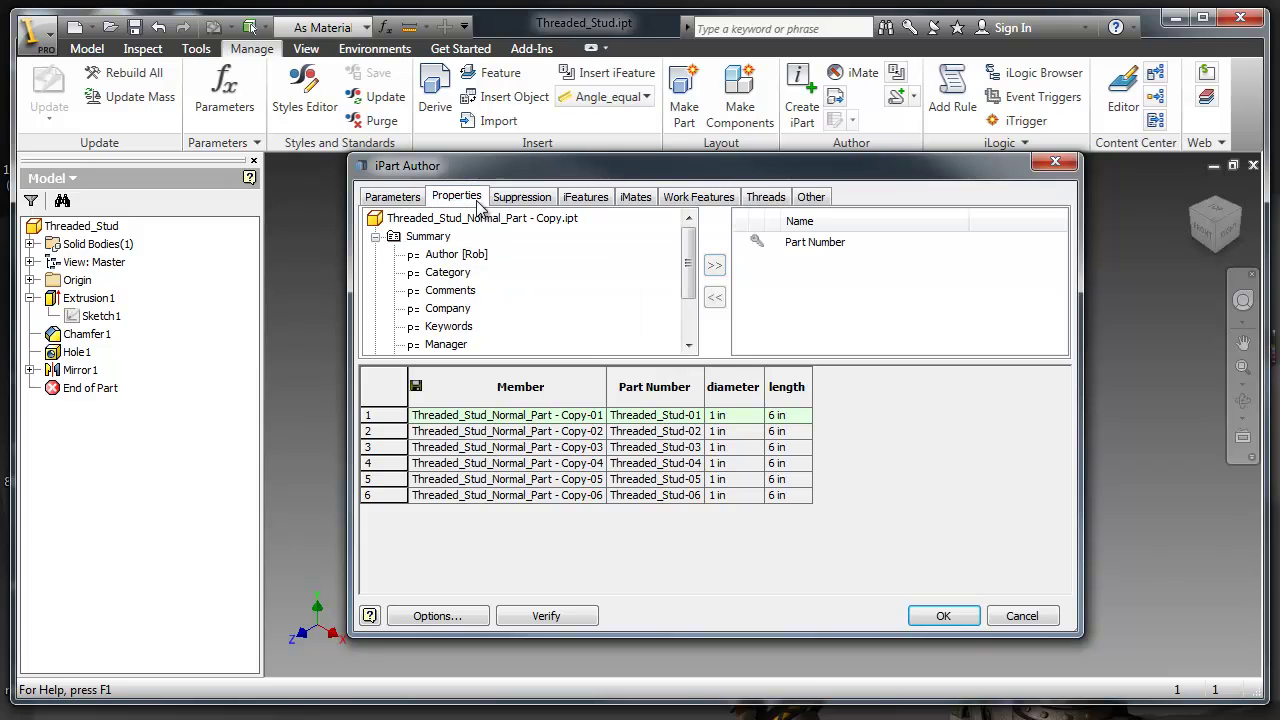
pyautogui.click(376, 237)
pyautogui.click(375, 272)
pyautogui.click(460, 290)
pyautogui.click(714, 265)
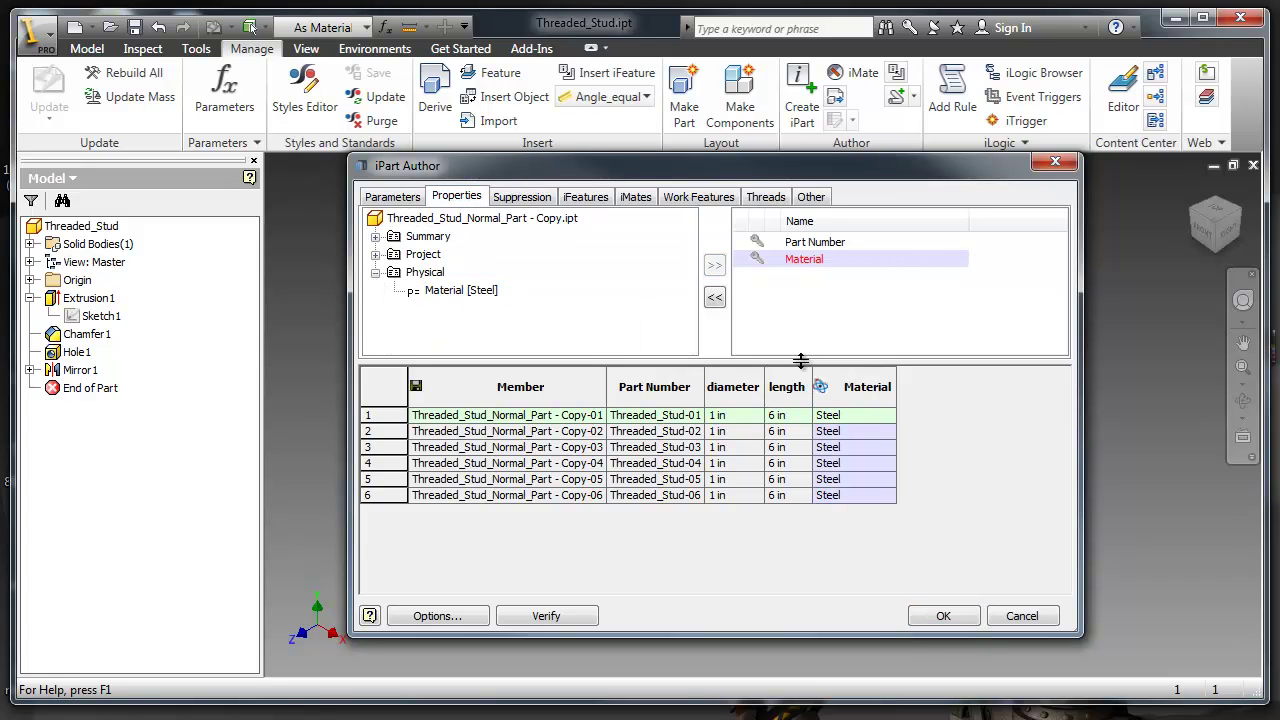
pyautogui.click(714, 297)
# Step: Remove the Part Number column from the iPart table and create the iPart
pyautogui.click(790, 243)
pyautogui.click(714, 298)
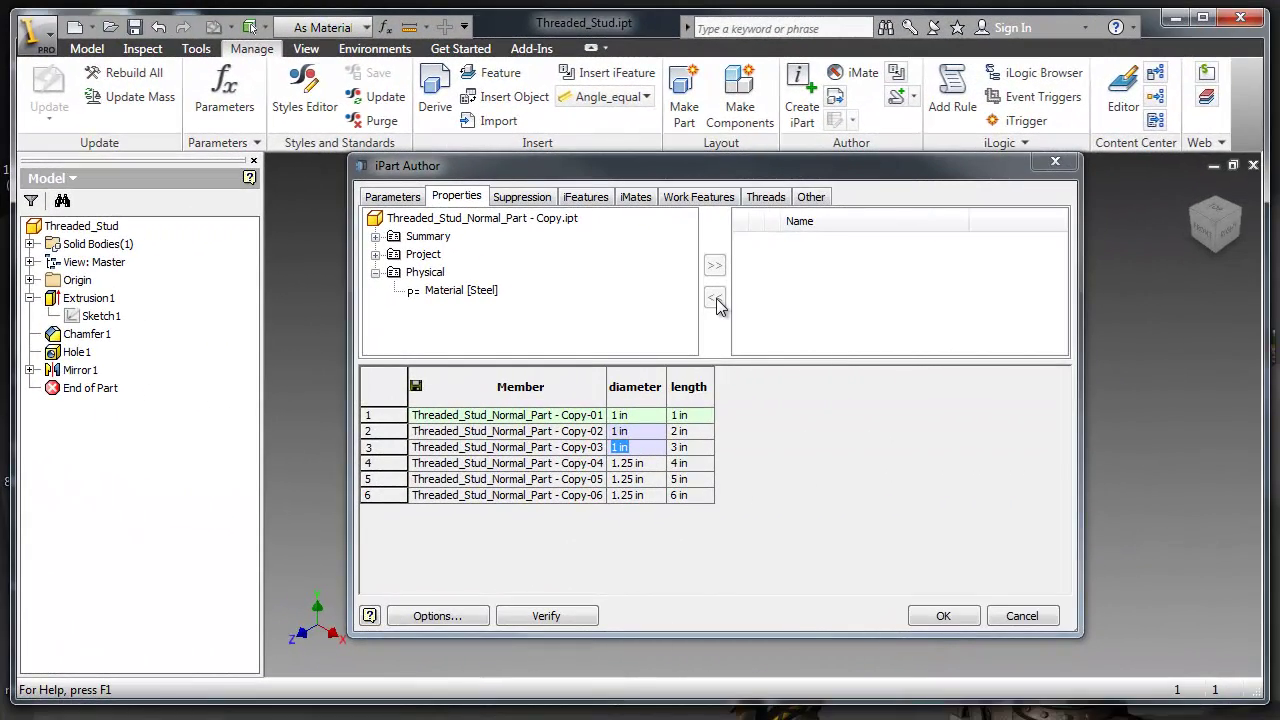
pyautogui.click(928, 614)
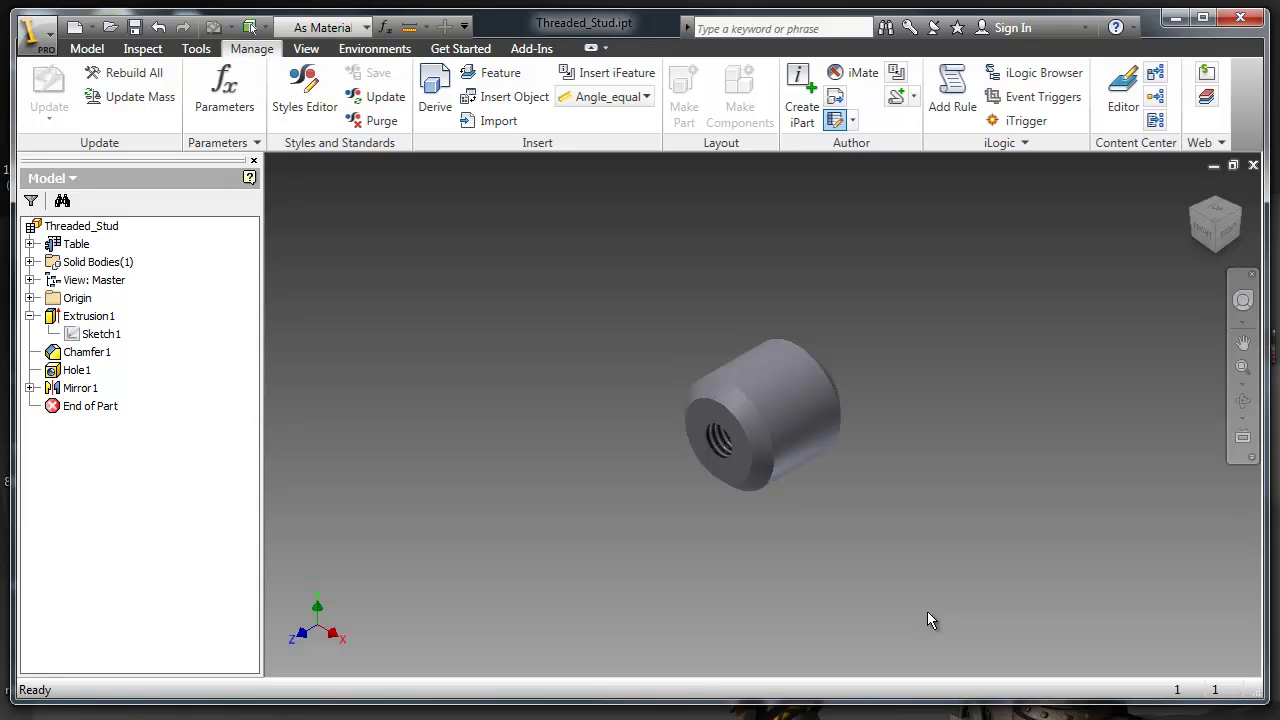
# Step: Open the finished iPart table for editing, review its members and close it without changes
pyautogui.rightClick(78, 246)
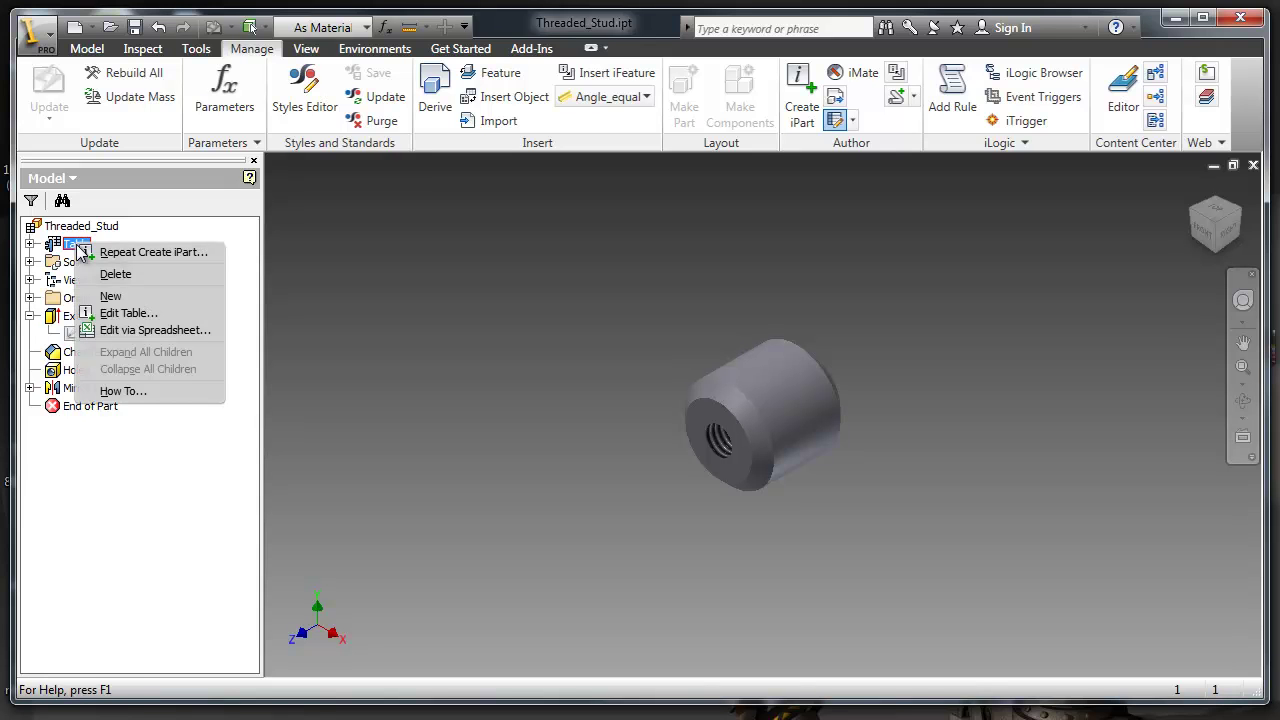
pyautogui.click(130, 313)
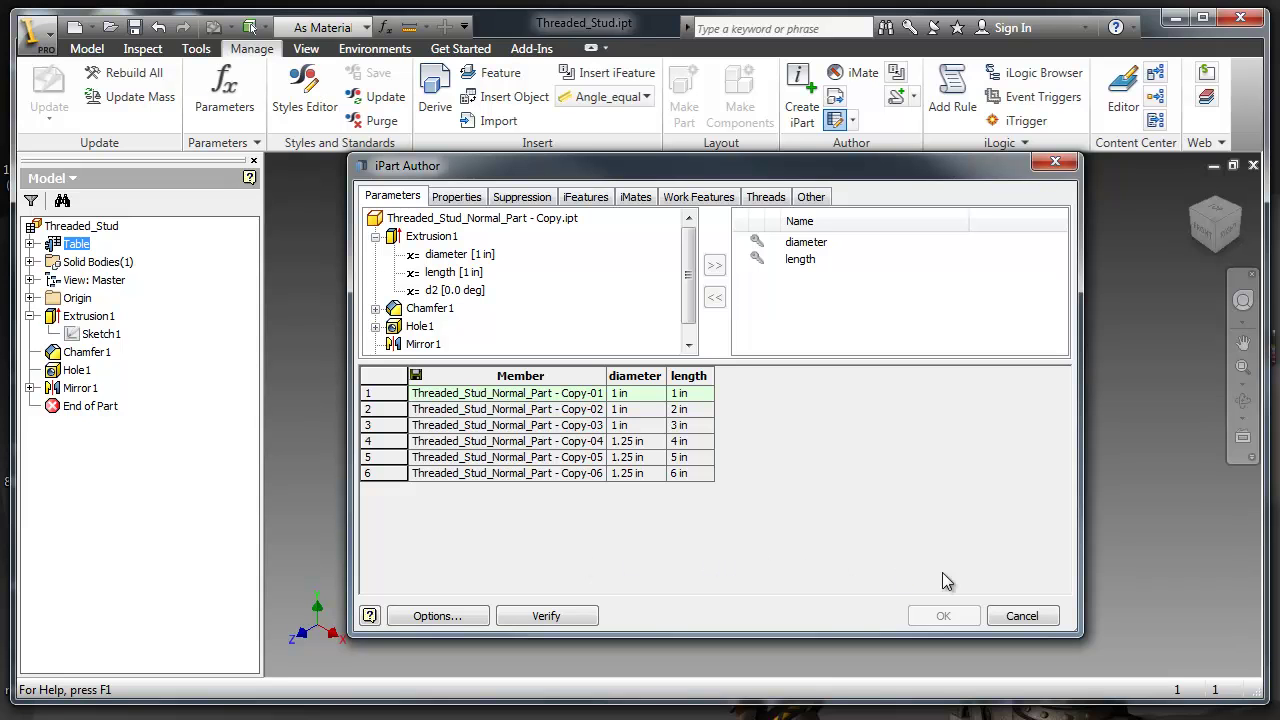
pyautogui.click(1012, 617)
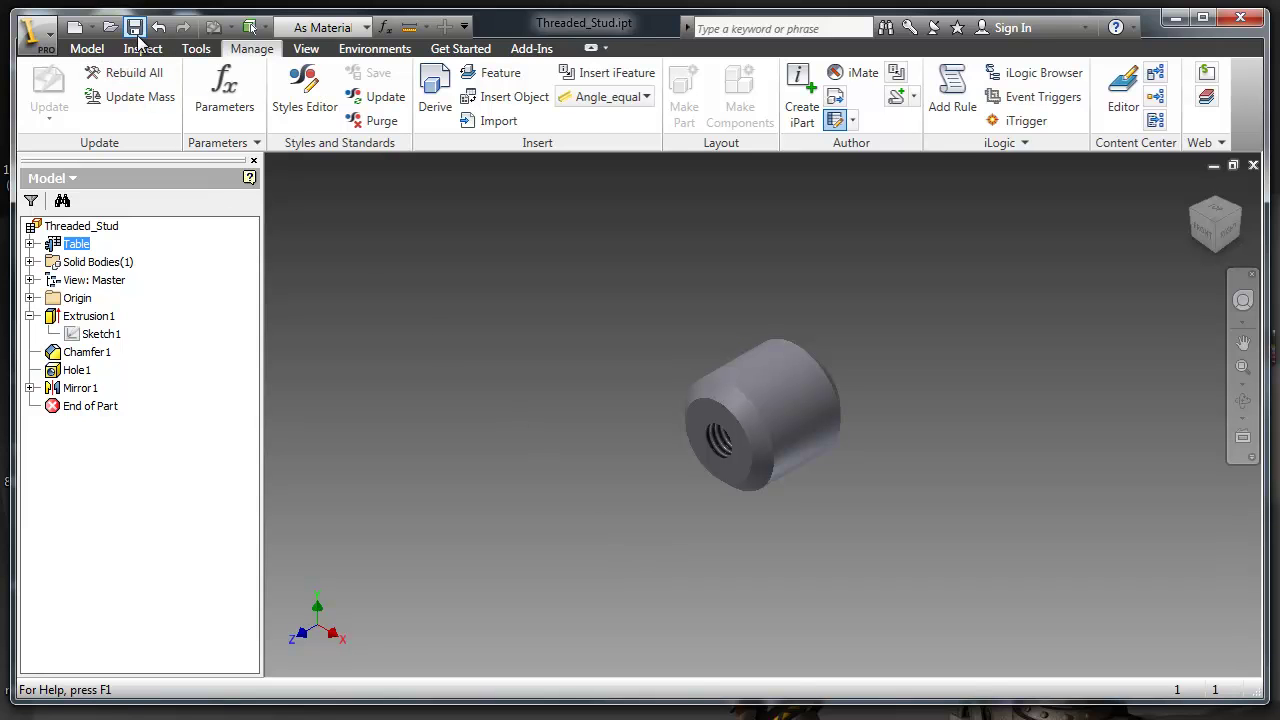
# Step: Create a new assembly from the Standard.iam template
pyautogui.click(75, 27)
pyautogui.click(486, 278)
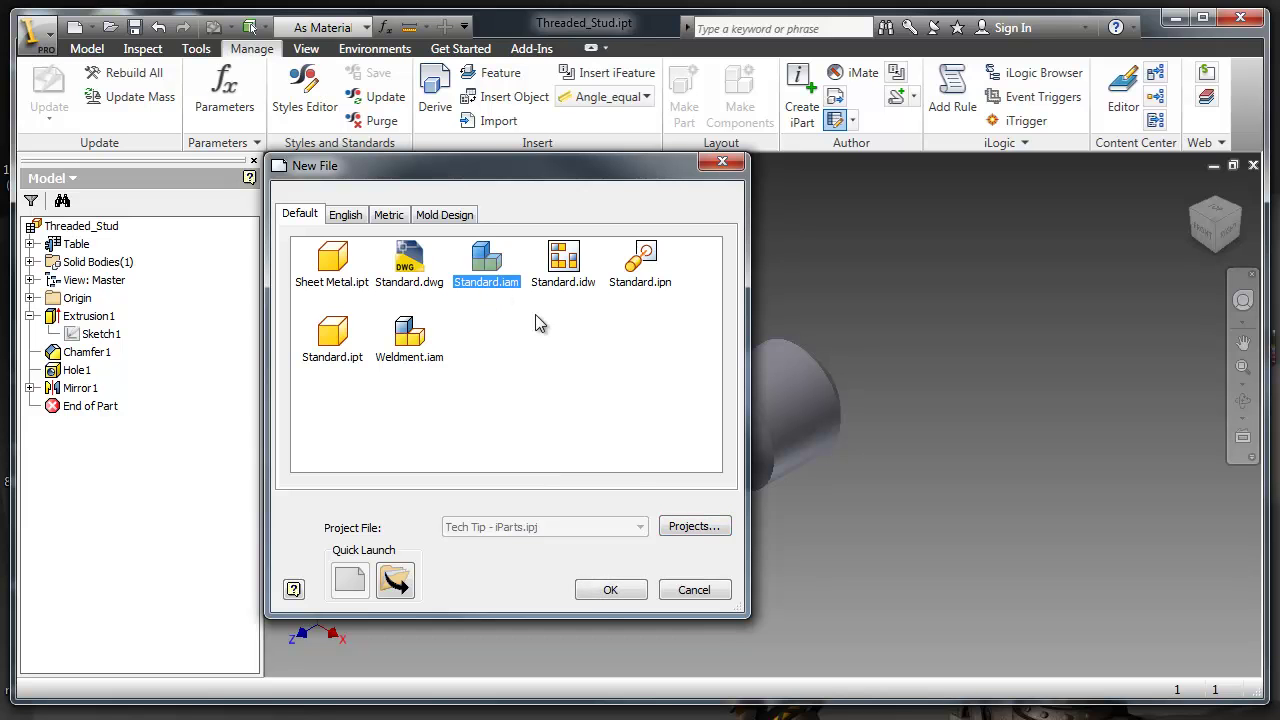
pyautogui.click(606, 589)
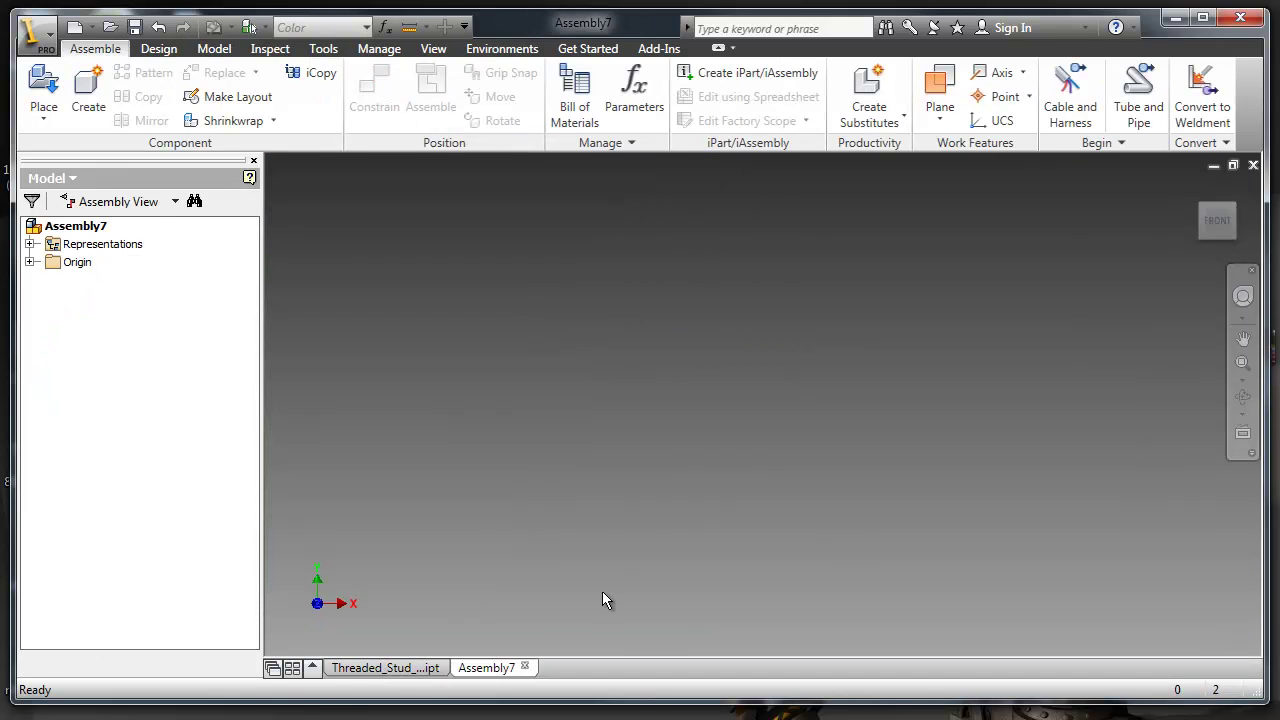
# Step: Place one member of the Threaded_Stud_Normal_Part - Copy iPart in the assembly, choosing the 1.25 in diameter, 4 in length row
pyautogui.click(45, 85)
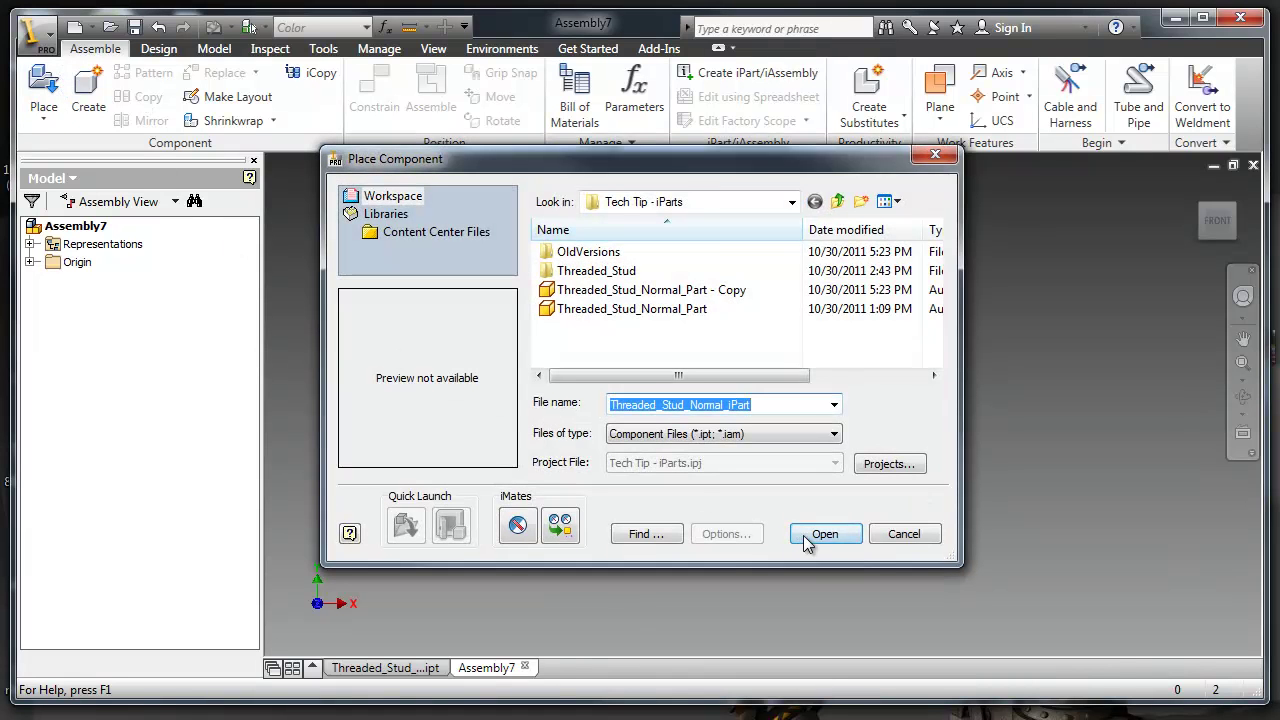
pyautogui.click(726, 290)
pyautogui.click(822, 535)
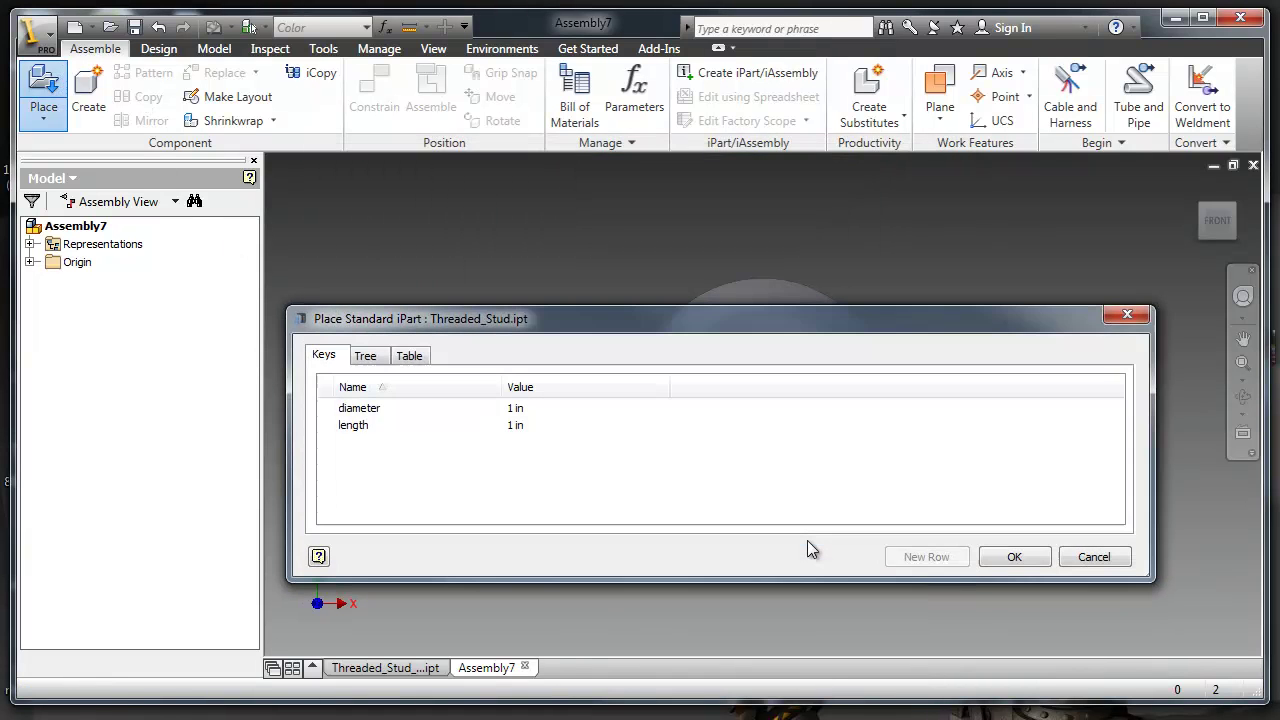
pyautogui.moveTo(640, 331); pyautogui.dragTo(643, 275)
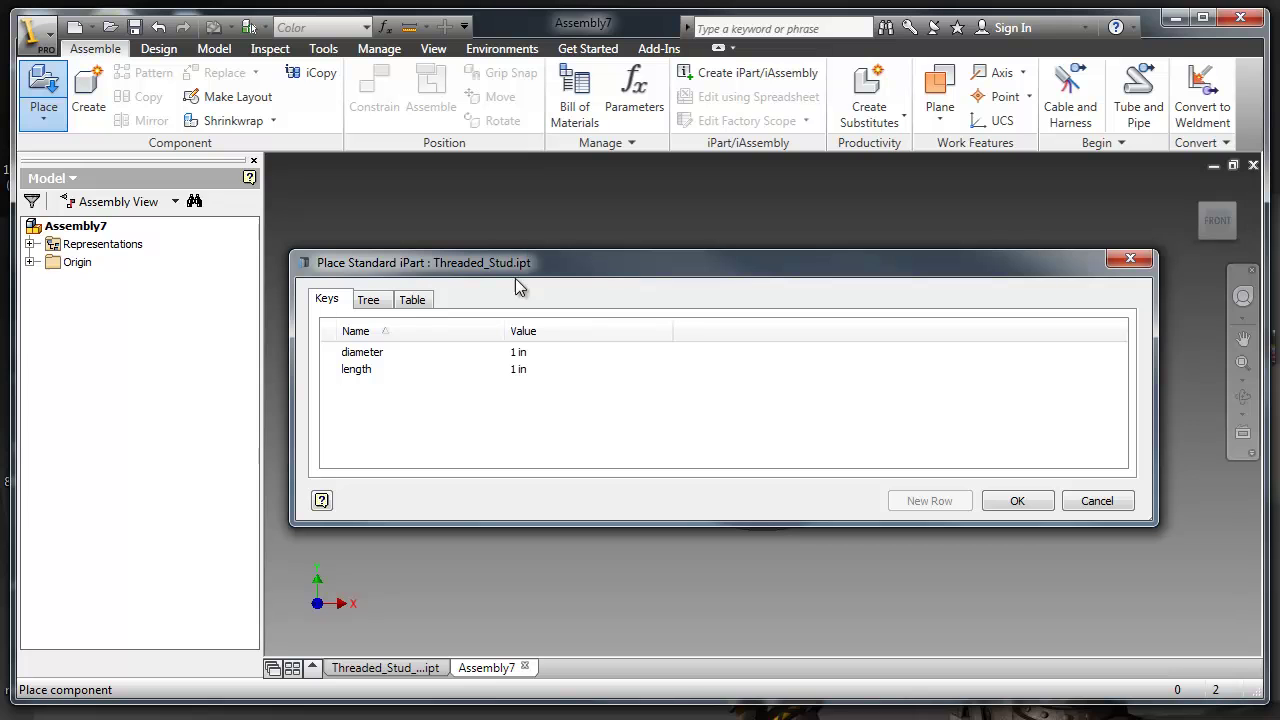
pyautogui.click(414, 300)
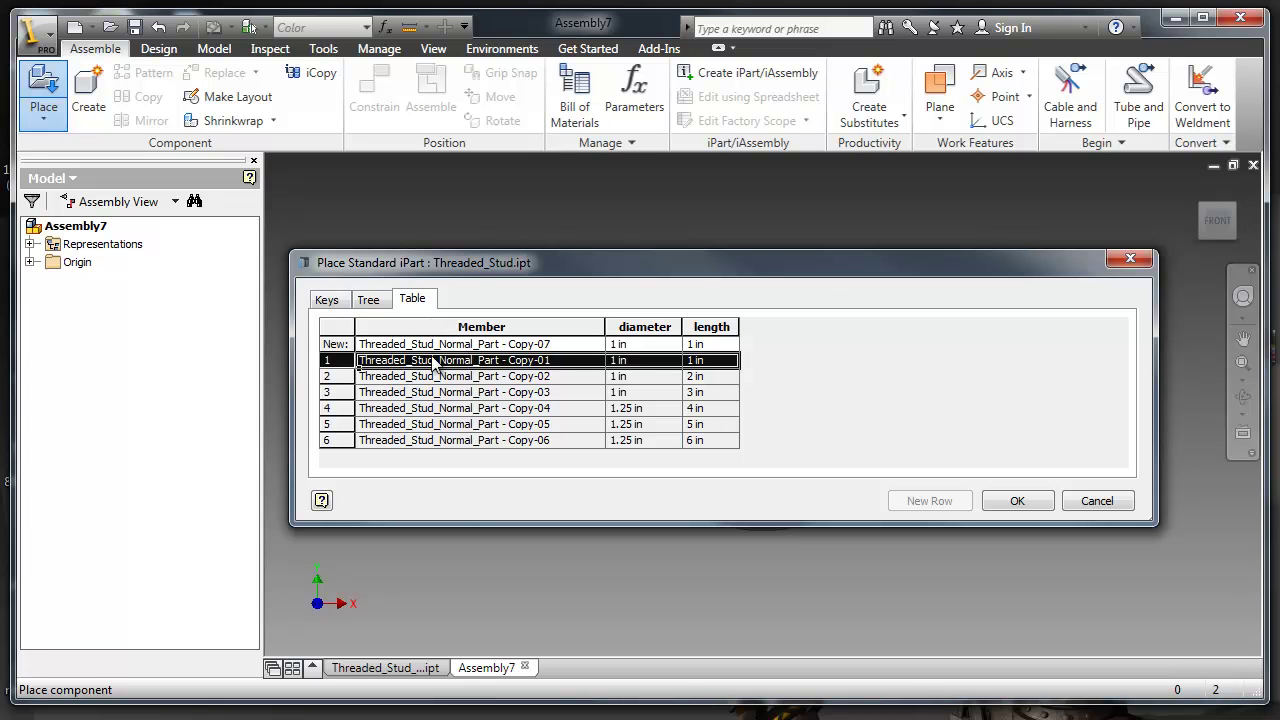
pyautogui.click(347, 407)
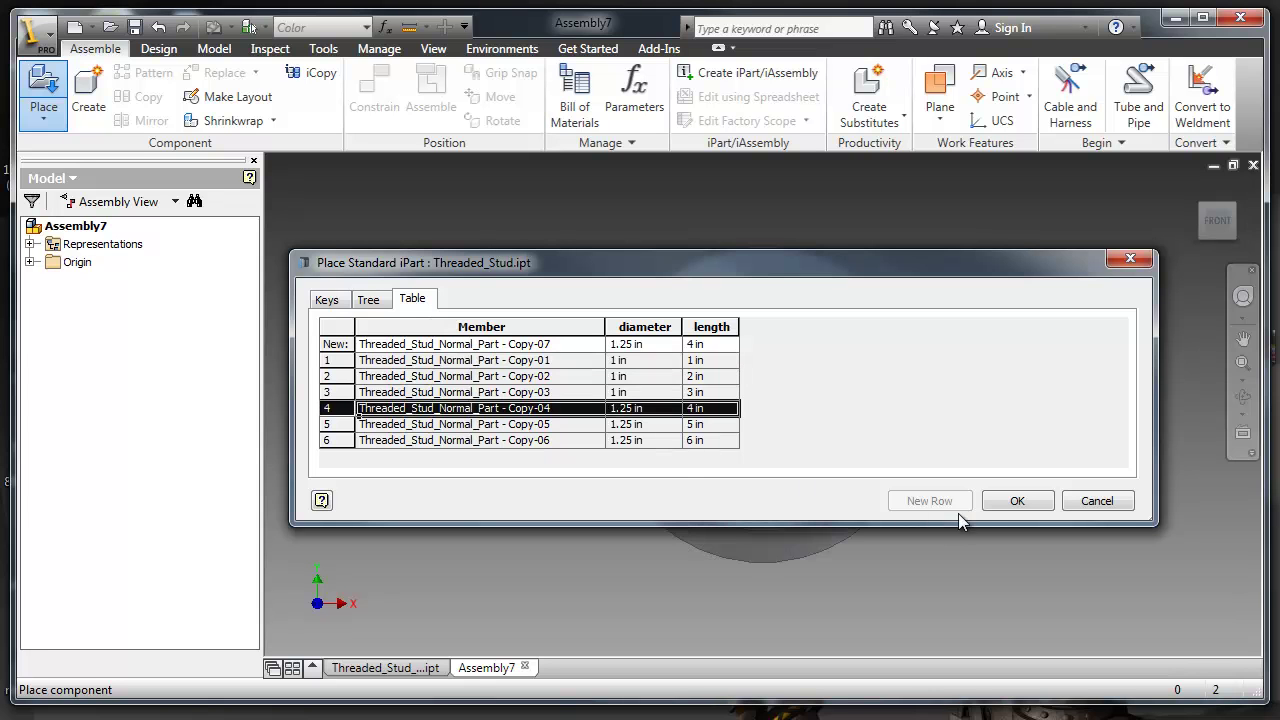
pyautogui.click(1012, 500)
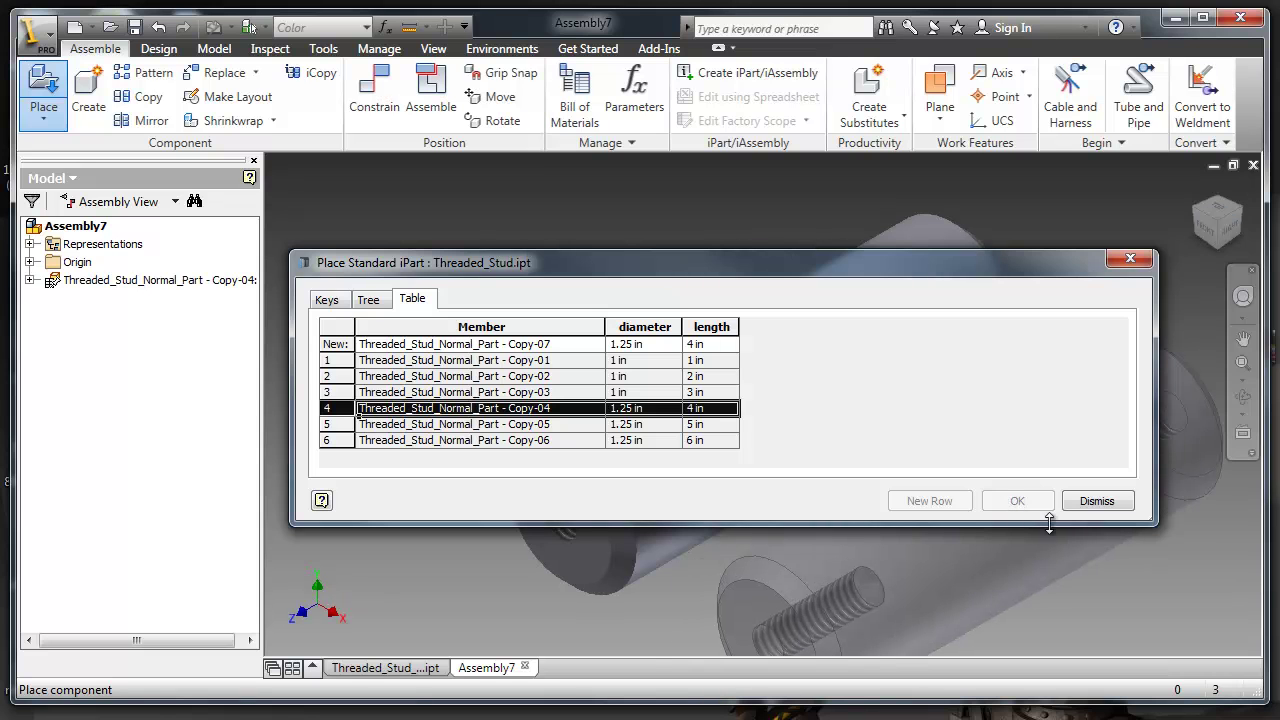
pyautogui.click(1087, 505)
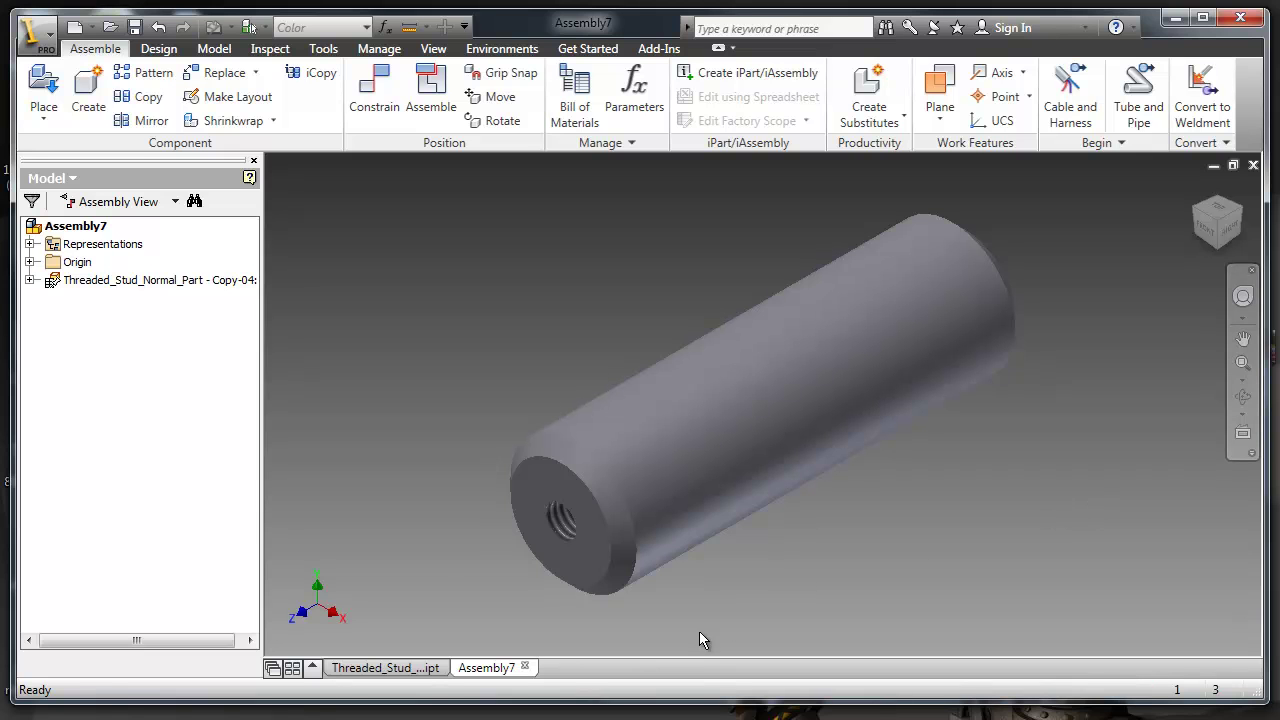
# Step: Return to the threaded stud part, open its iPart table for editing and delete member rows 1 to 5
pyautogui.click(389, 668)
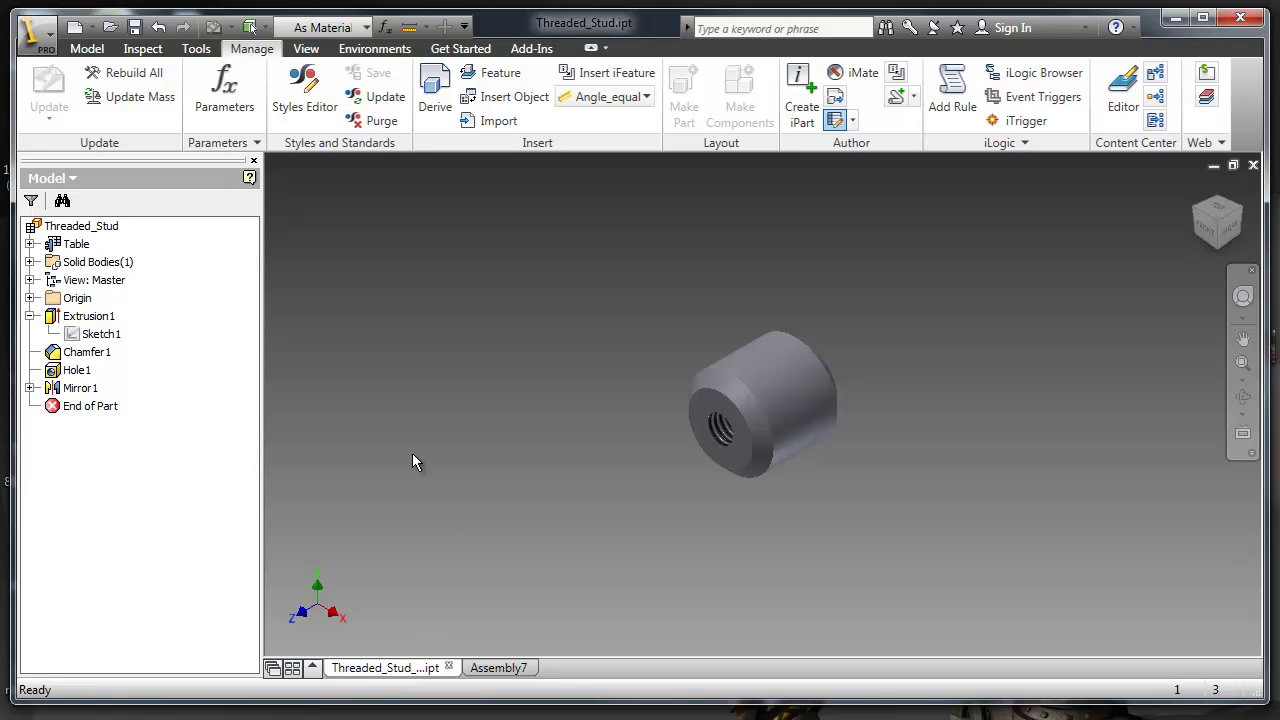
pyautogui.rightClick(80, 248)
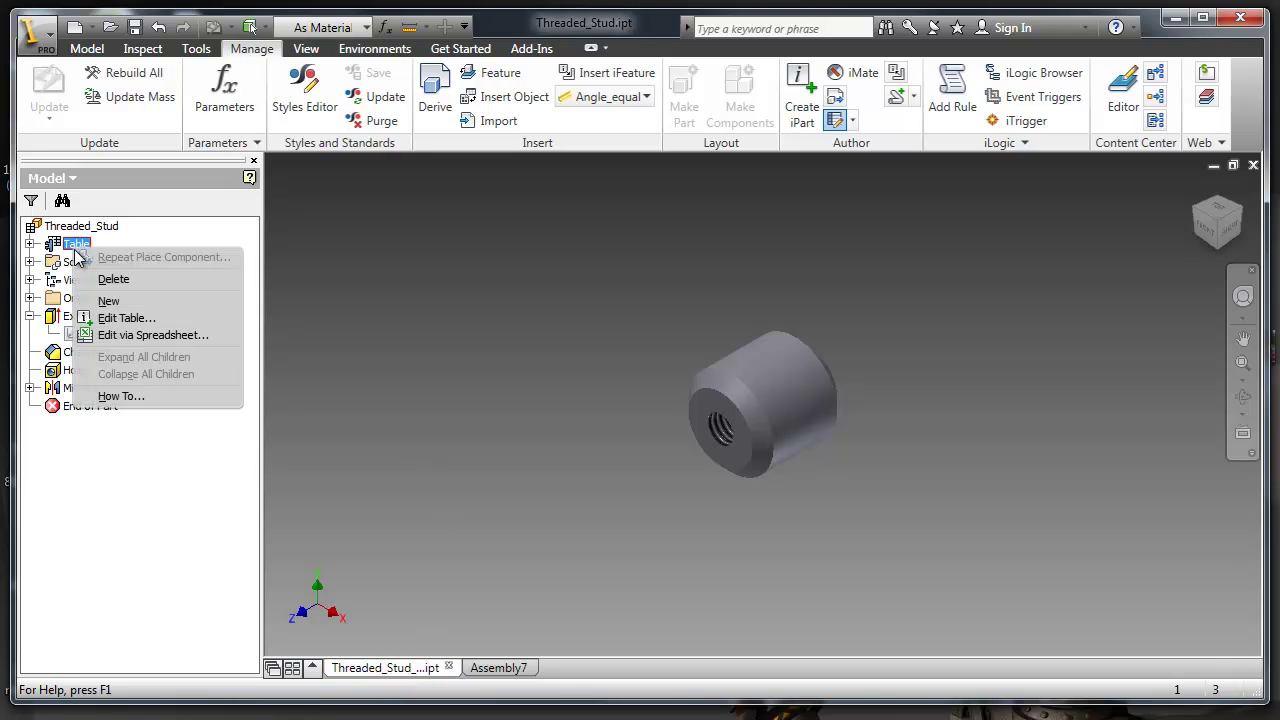
pyautogui.click(127, 318)
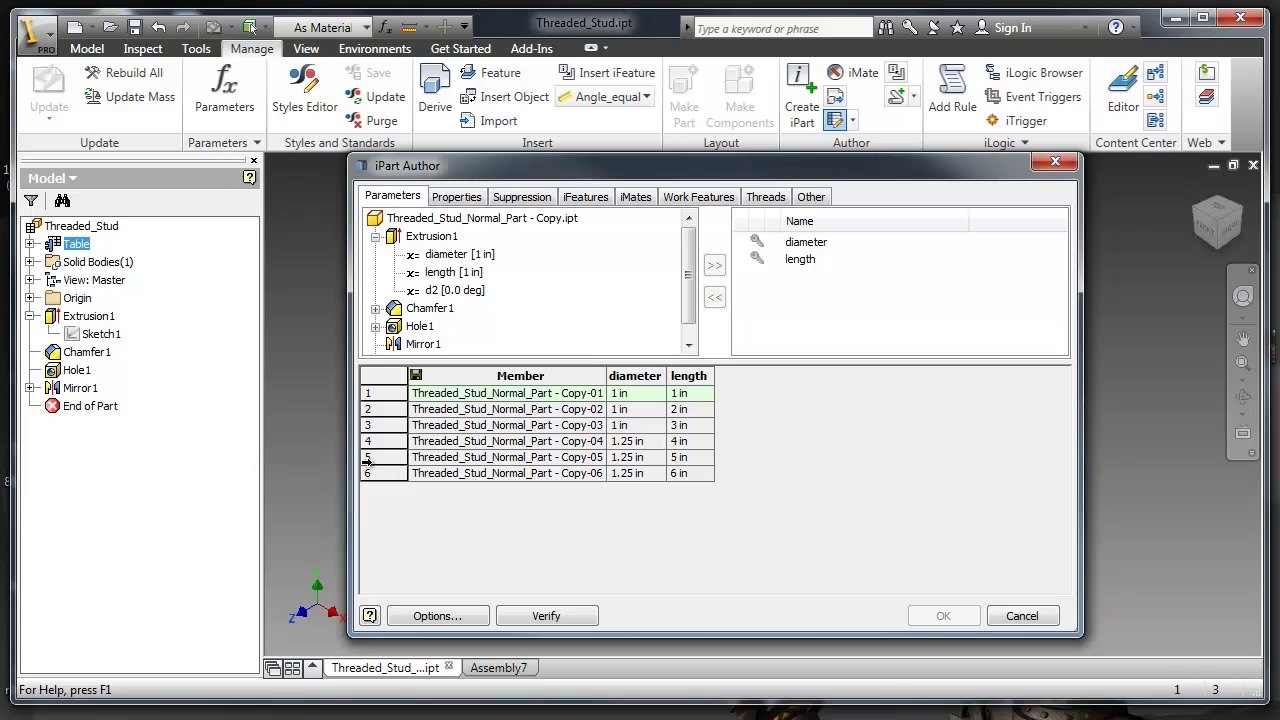
pyautogui.click(367, 393)
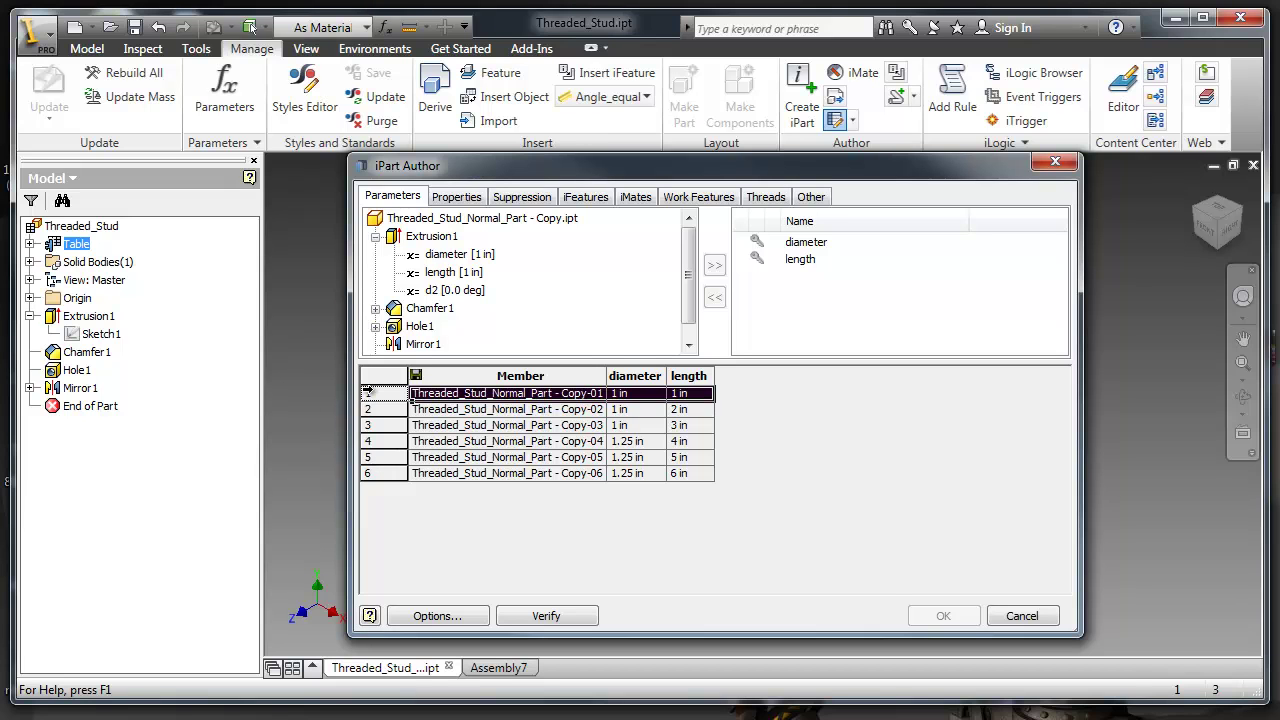
pyautogui.moveTo(367, 393); pyautogui.dragTo(368, 453)
pyautogui.rightClick(368, 453)
pyautogui.click(429, 477)
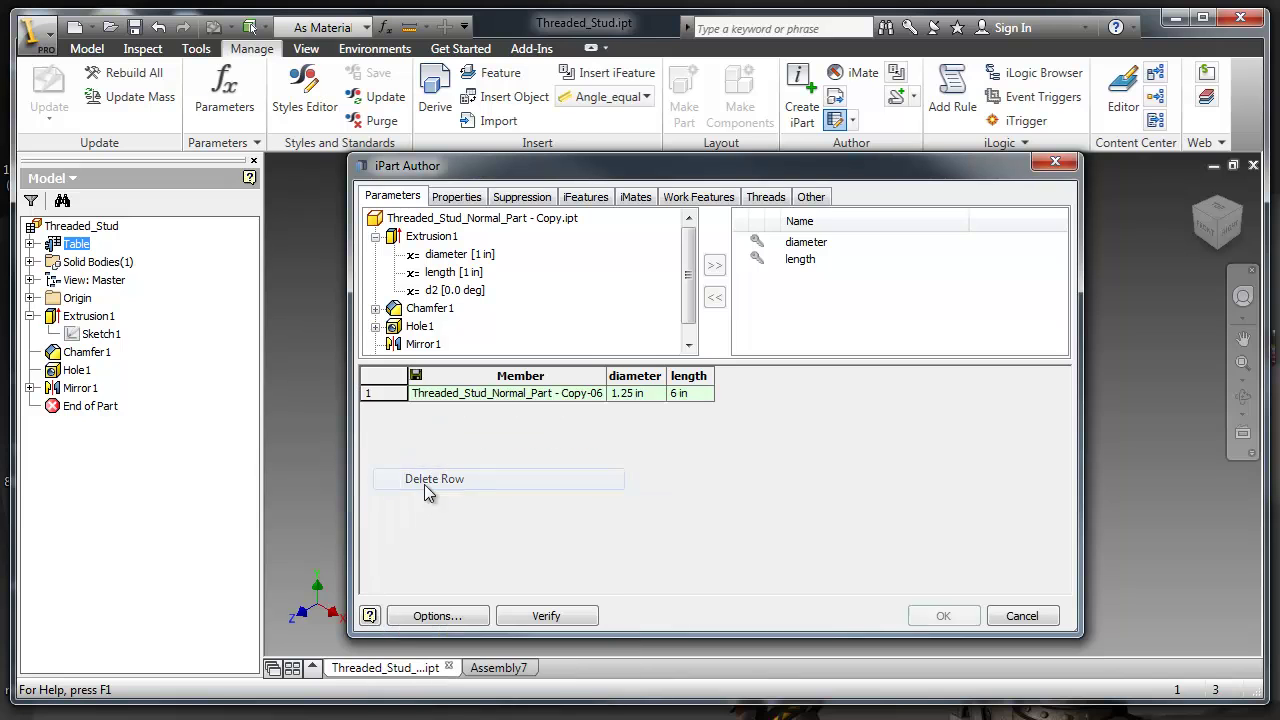
# Step: Make the diameter column of the iPart table a custom parameter column and accept the table changes
pyautogui.rightClick(620, 377)
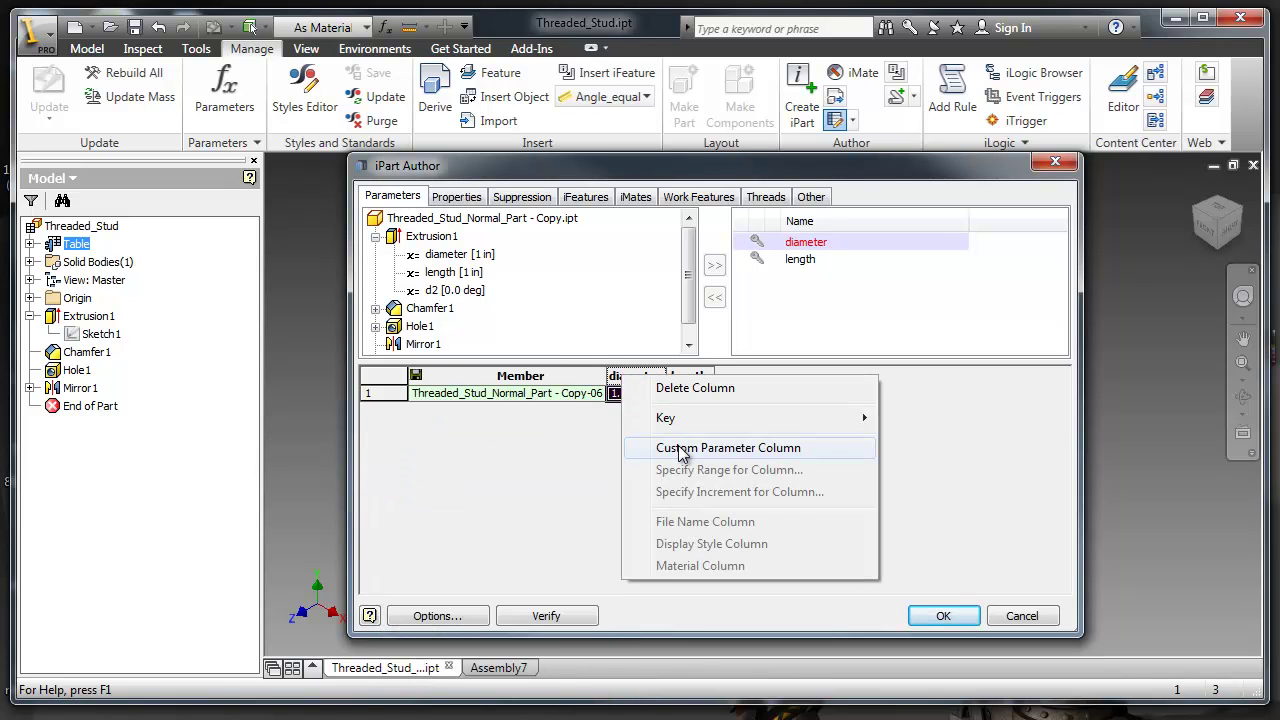
pyautogui.click(679, 450)
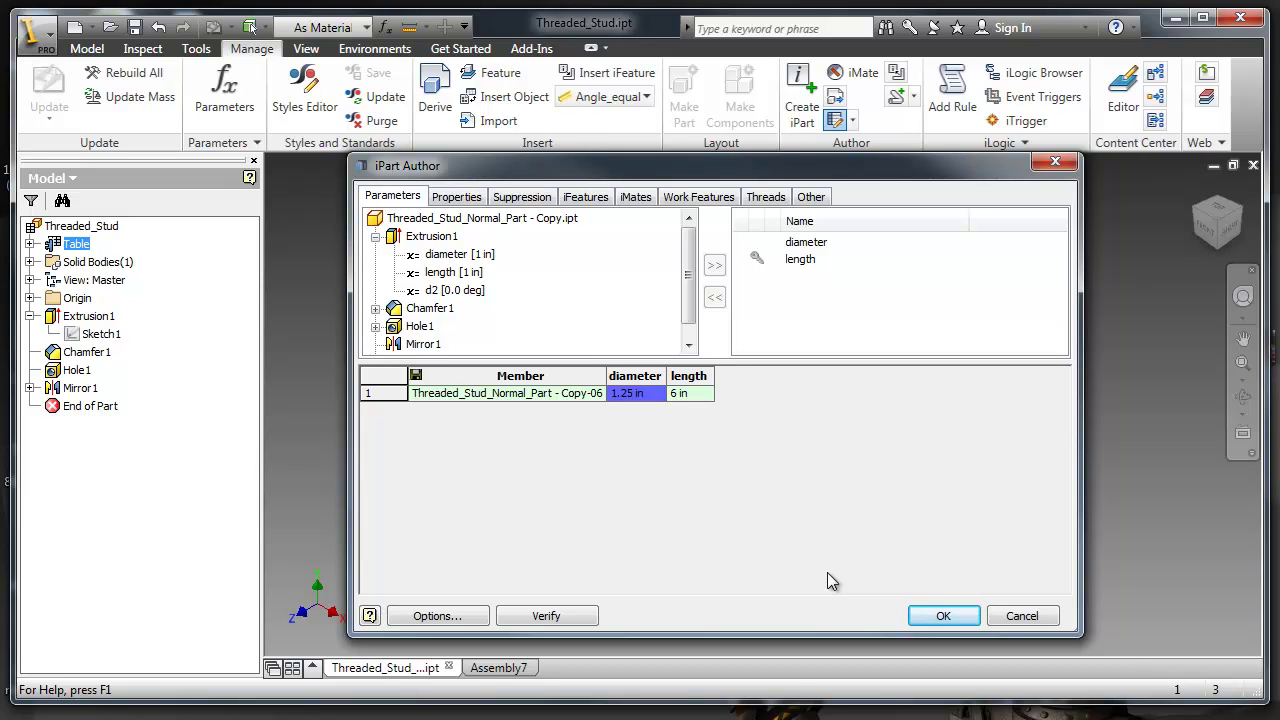
pyautogui.click(943, 616)
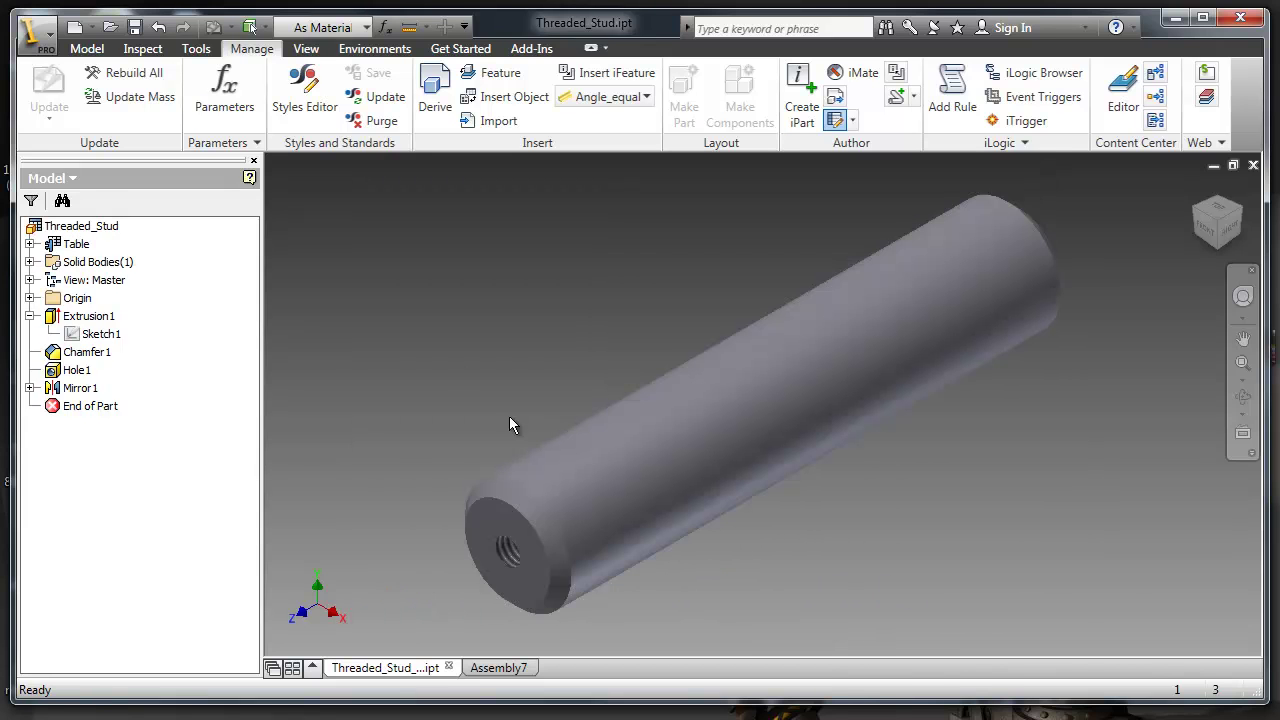
# Step: Place the custom iPart Threaded_Stud_Normal_Part - Copy in Assembly7 beside the first stud, with a diameter of .75 in
pyautogui.click(494, 667)
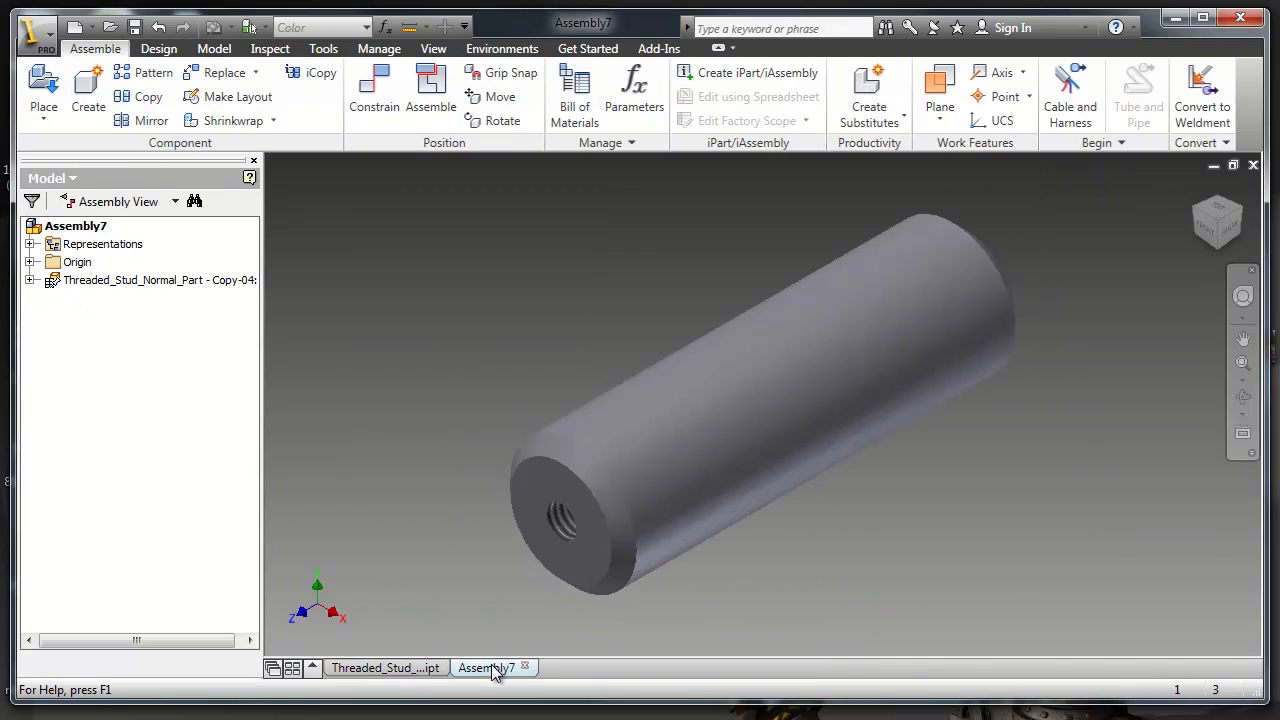
pyautogui.scroll(-3, 476, 411)
pyautogui.moveTo(463, 366); pyautogui.dragTo(525, 346, button='middle')
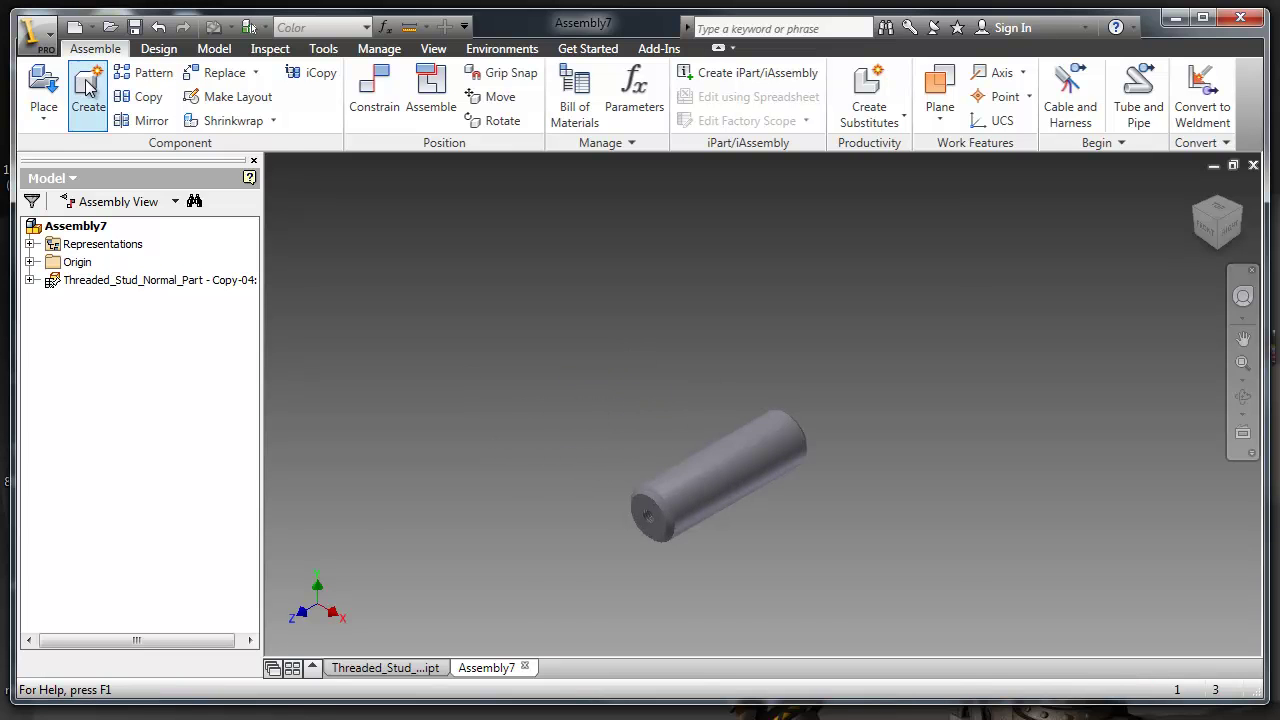
pyautogui.click(45, 90)
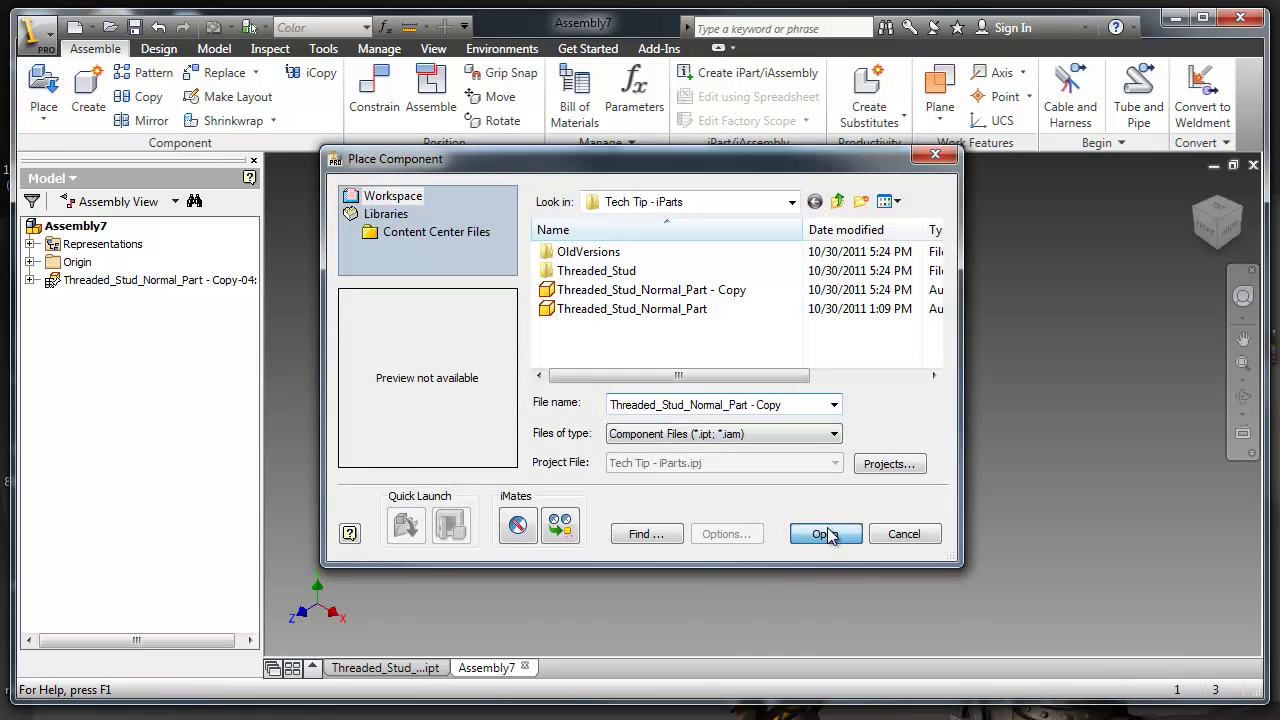
pyautogui.click(822, 533)
pyautogui.click(652, 259)
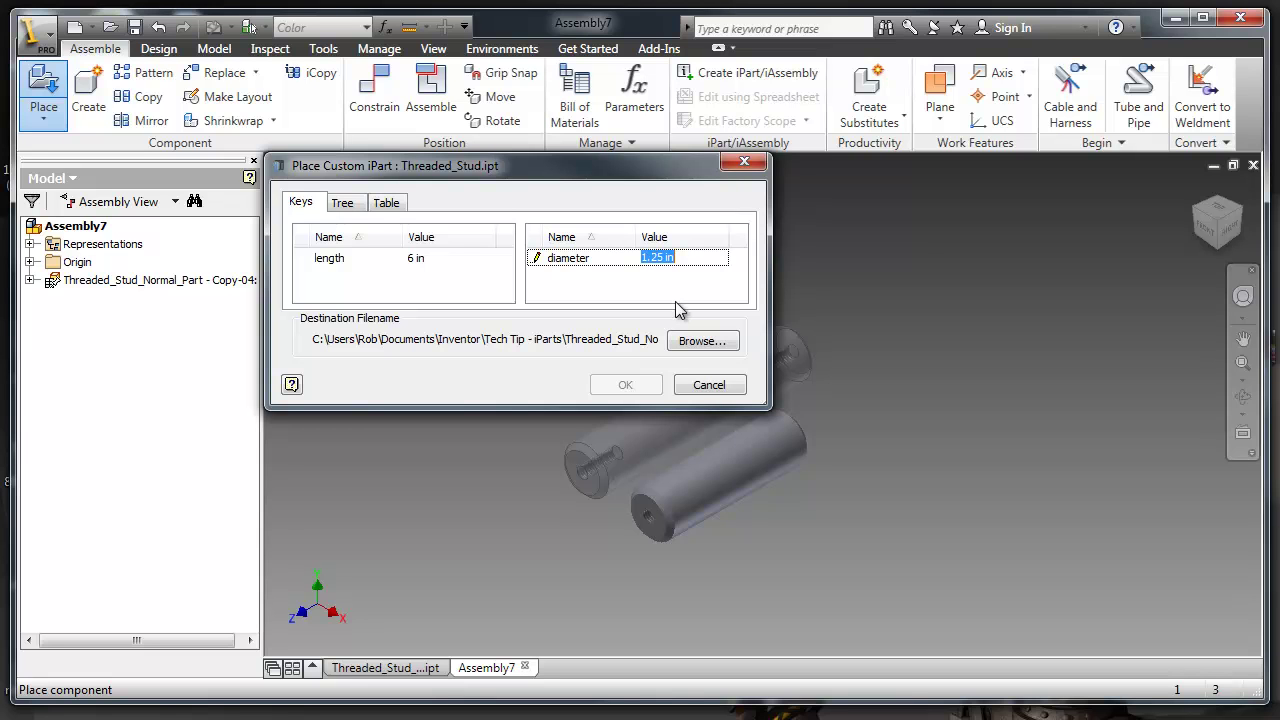
pyautogui.write('.75 in')
pyautogui.click(600, 455)
pyautogui.click(694, 390)
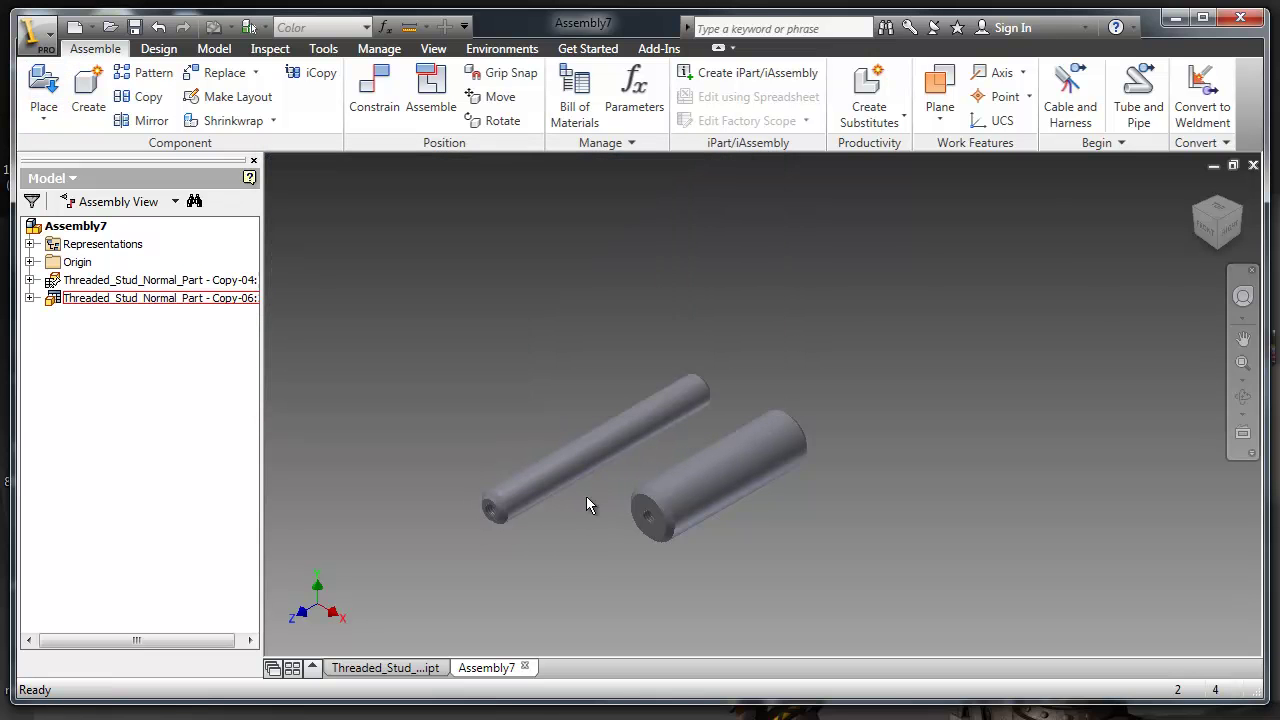
pyautogui.press('Home')
pyautogui.scroll(4, 508, 538)
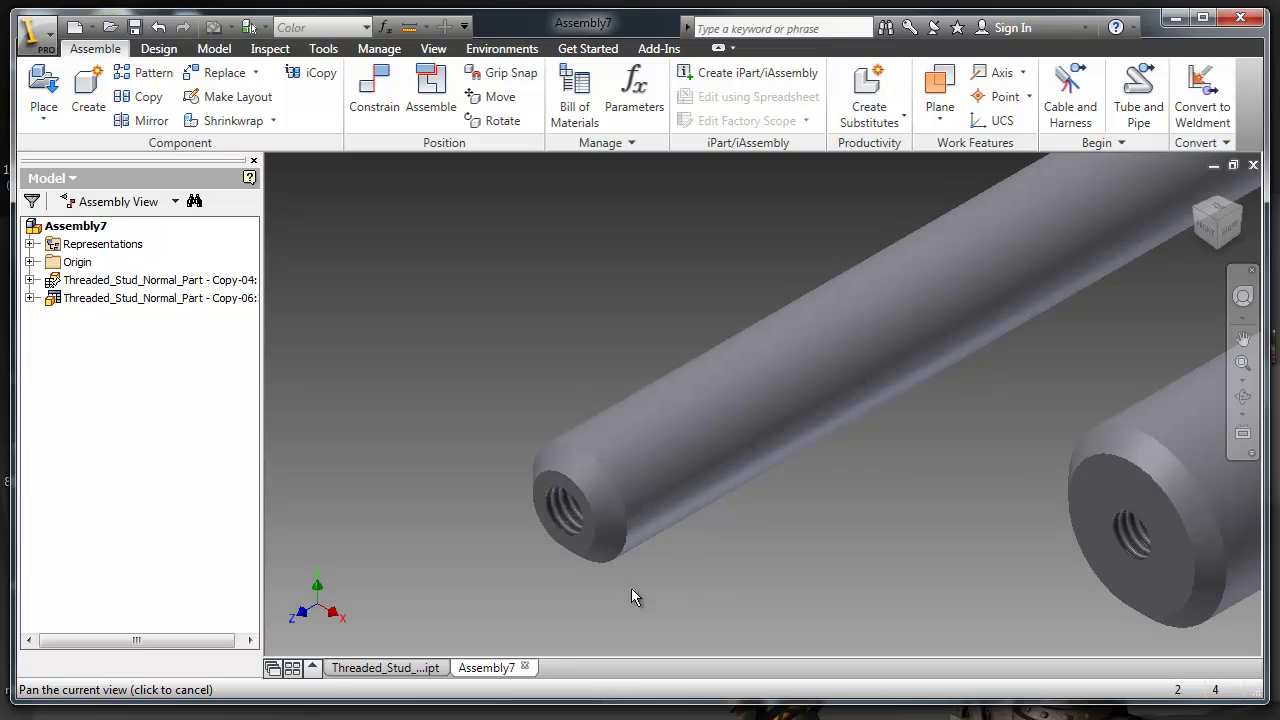